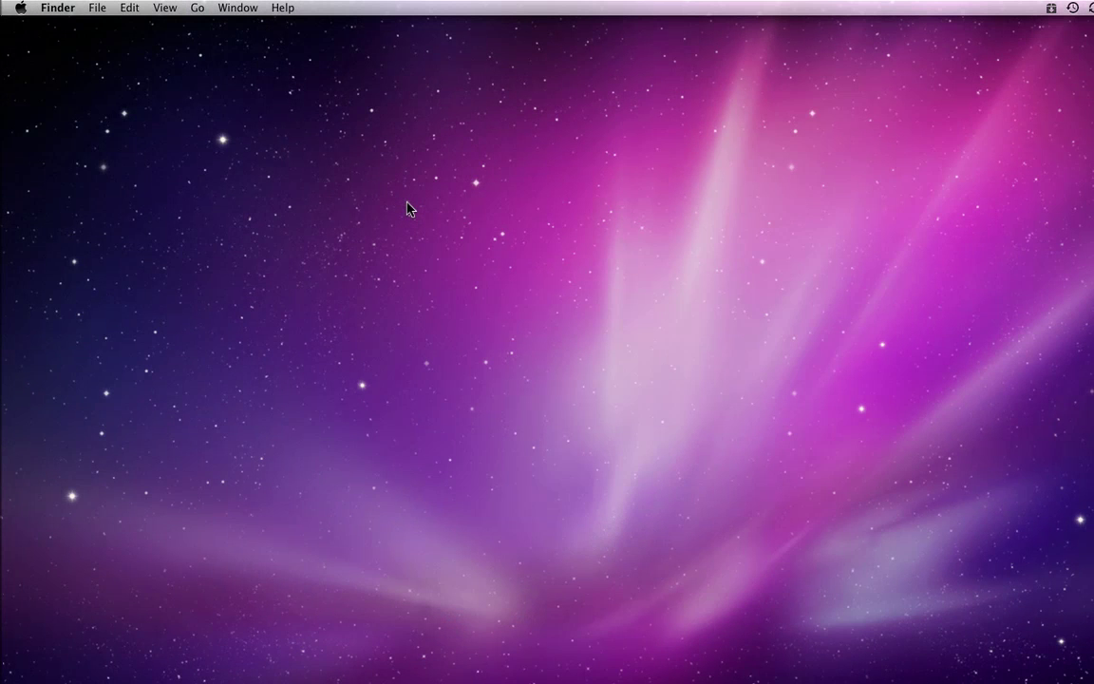
Open the Desktop view options from the View menu, close them, then reopen with Command-J
left_click(165, 9)
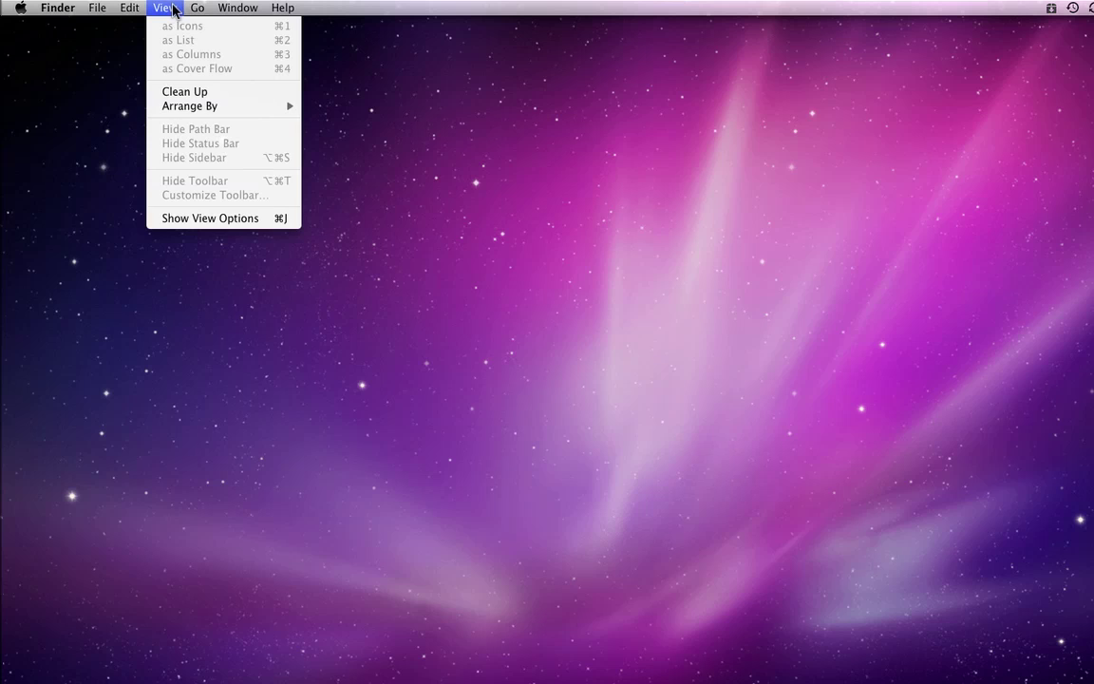
left_click(180, 224)
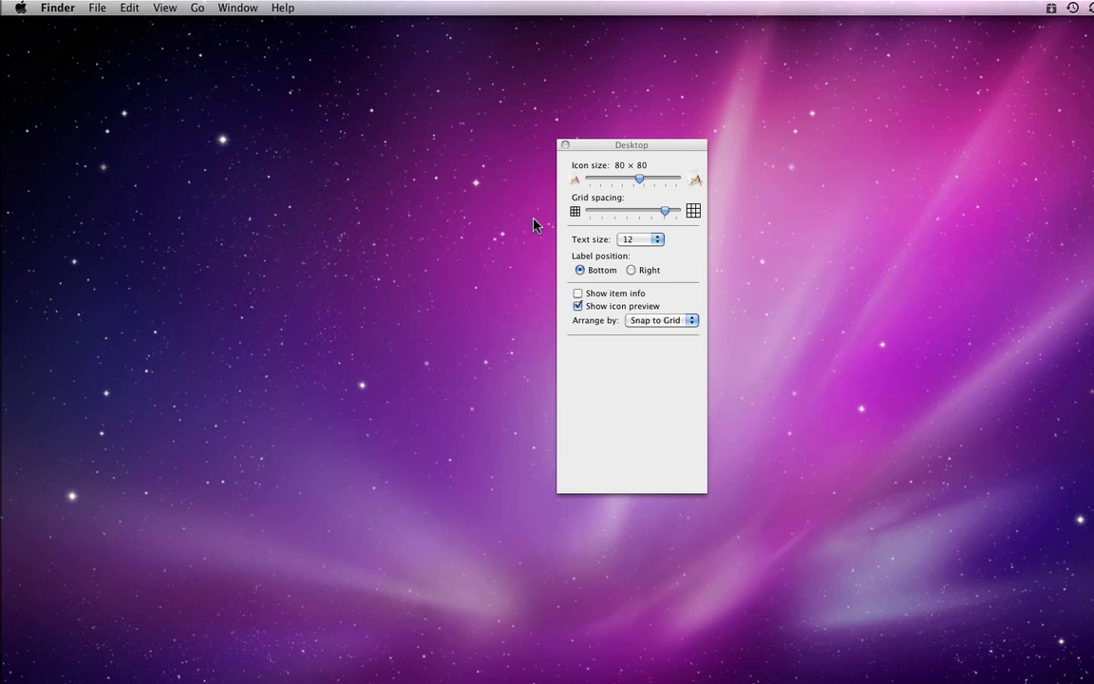
left_click(565, 145)
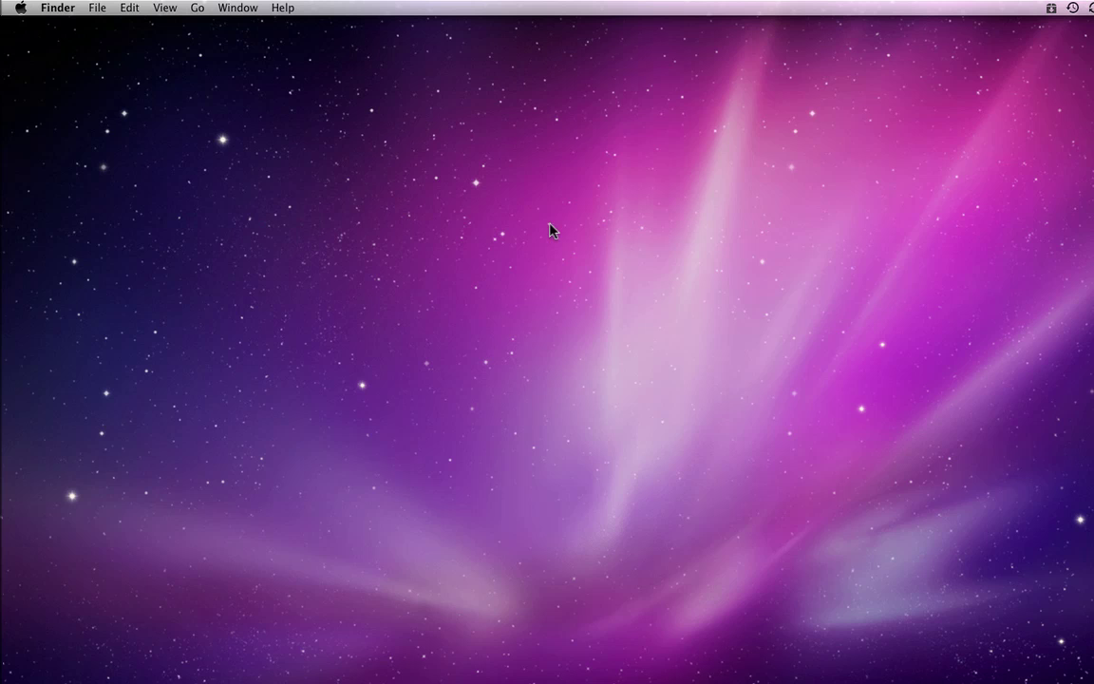
left_click(167, 7)
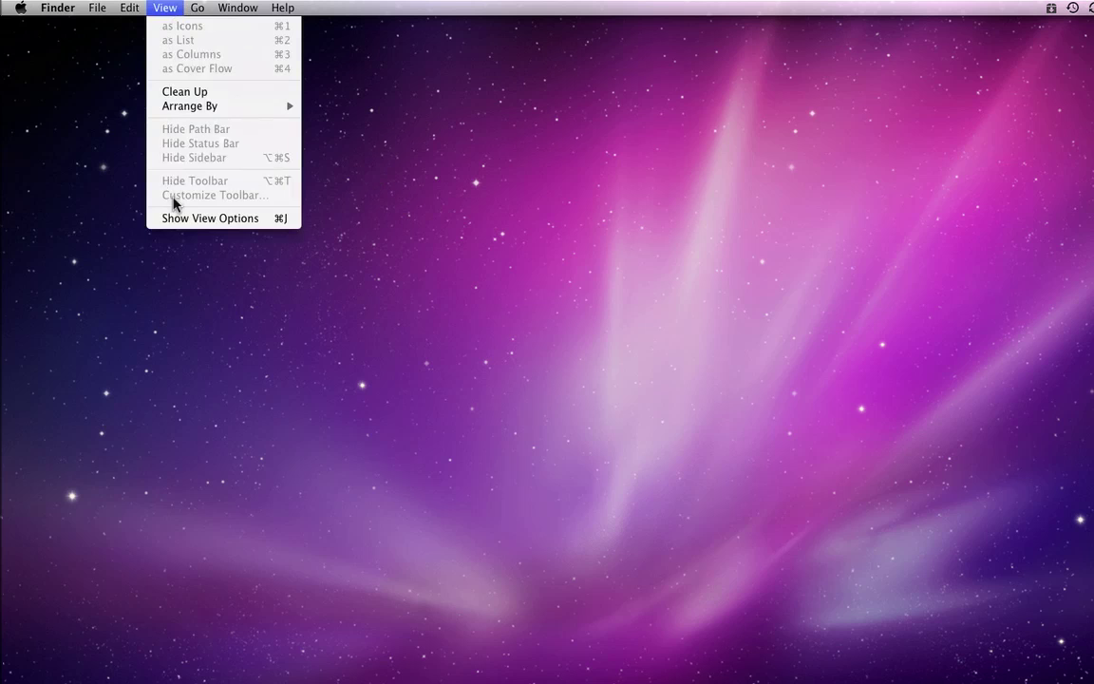
left_click(410, 232)
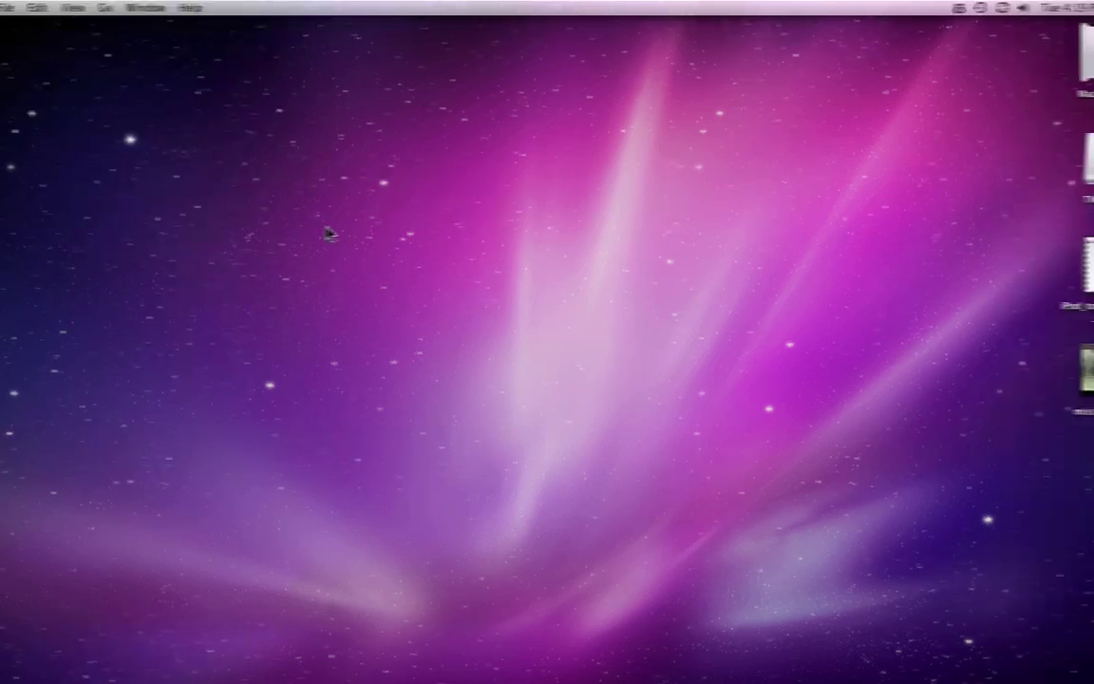
key("super+j")
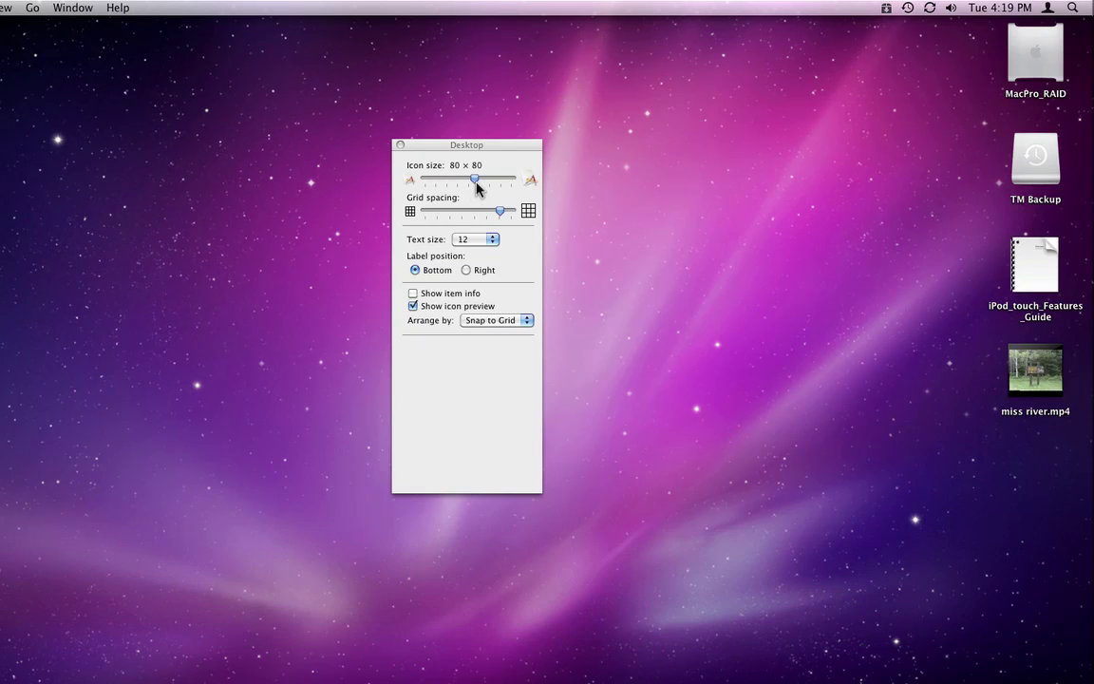
Widen desktop grid spacing to maximum and set the label text size to 10, then 16
mouse_move(477, 180)
left_mouse_down()
mouse_move(518, 178)
mouse_move(468, 179)
left_mouse_up()
left_click_drag(514, 145, 725, 98)
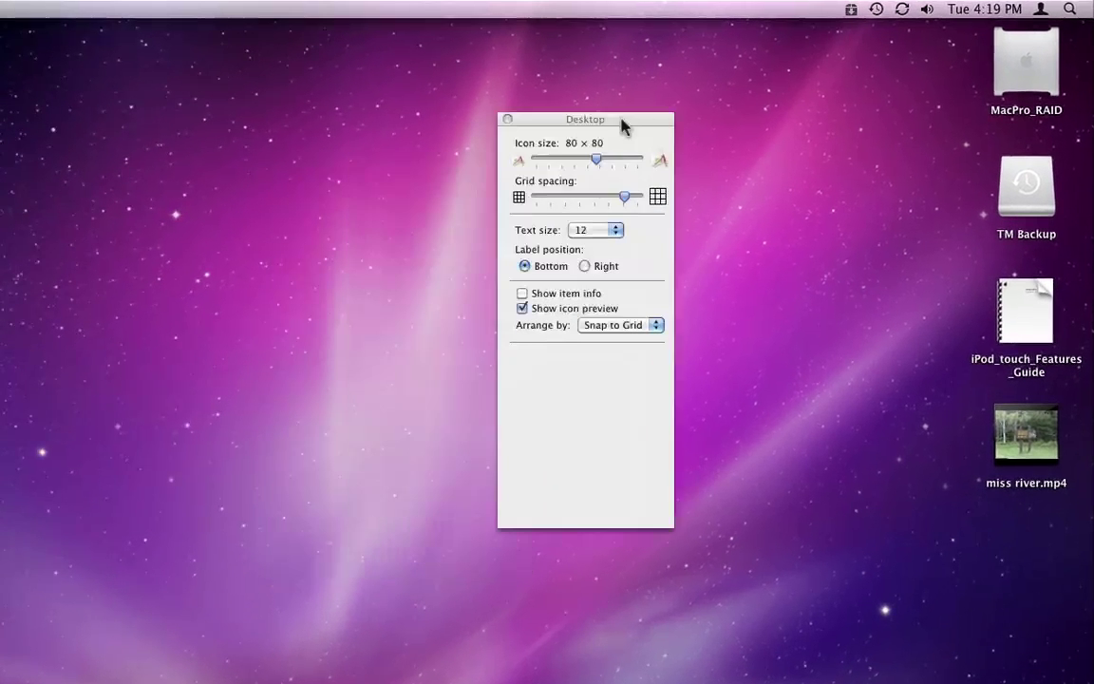
mouse_move(660, 177)
left_mouse_down()
mouse_move(606, 180)
mouse_move(697, 184)
mouse_move(672, 190)
left_mouse_up()
left_click(634, 219)
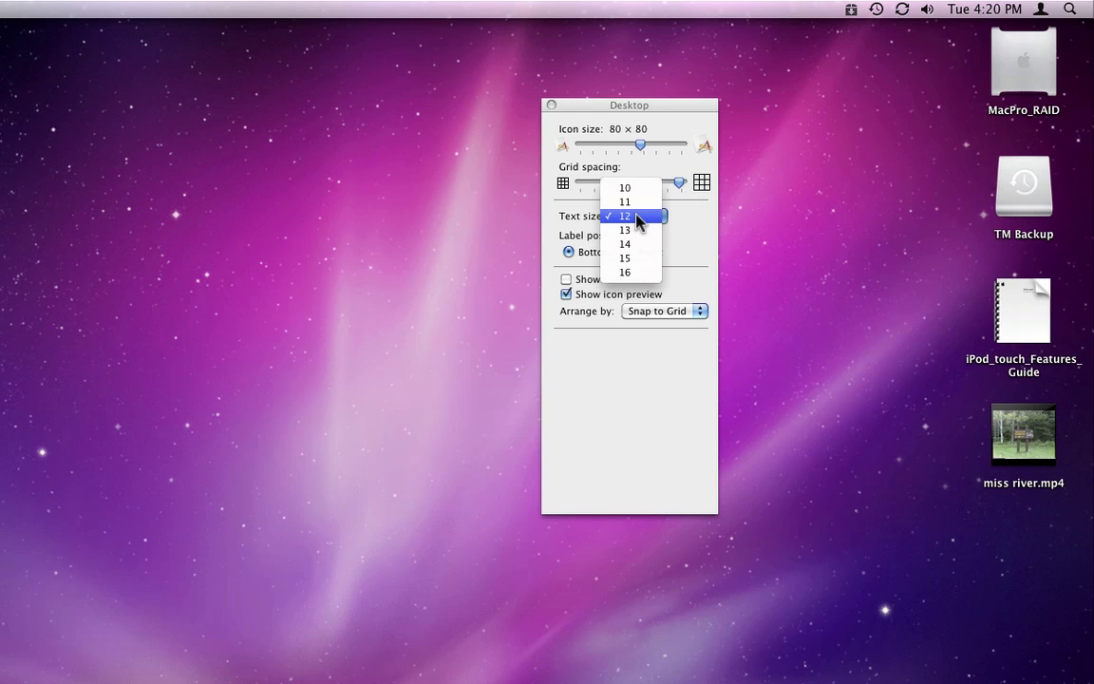
left_click(639, 190)
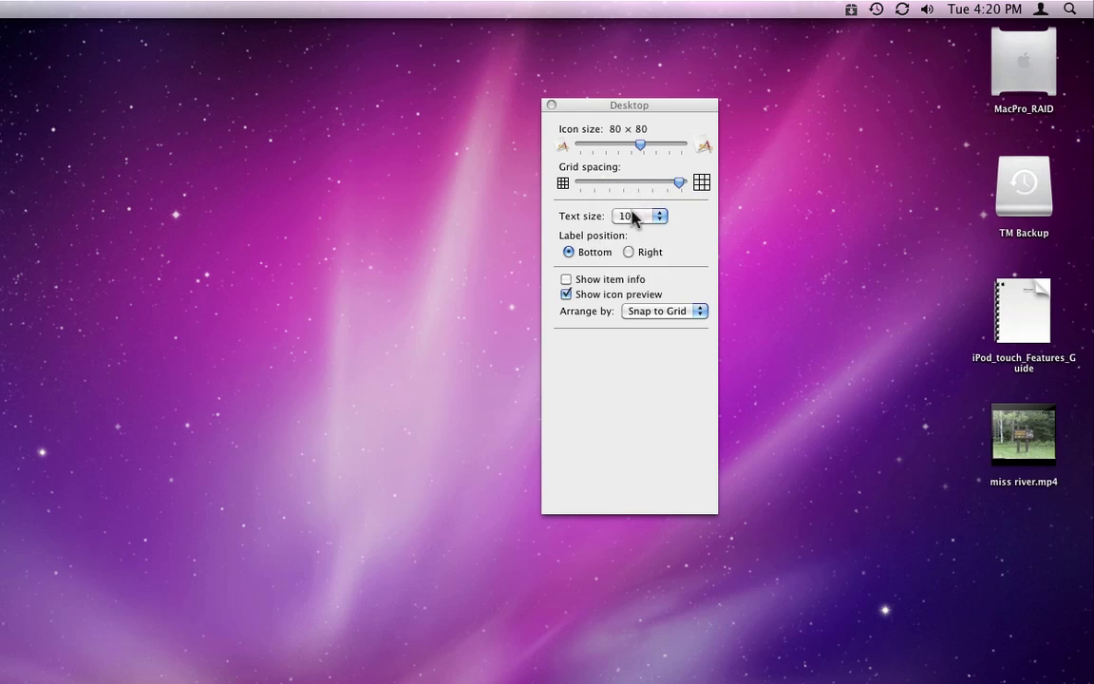
left_click(634, 216)
left_click(633, 301)
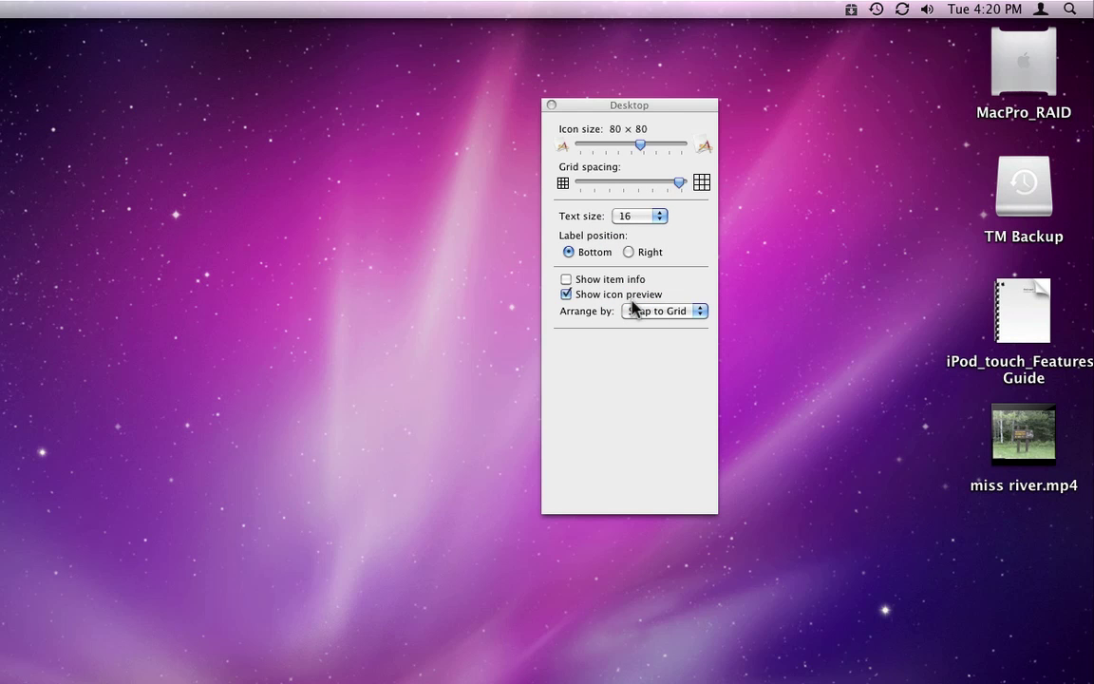
left_click(629, 252)
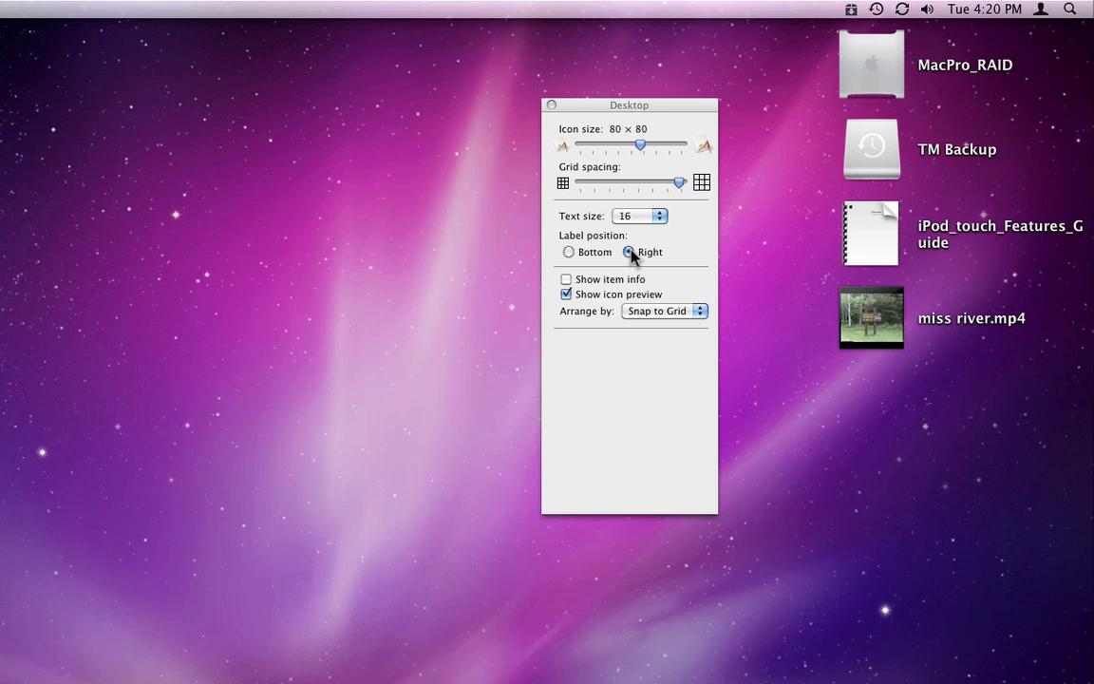
left_click(569, 252)
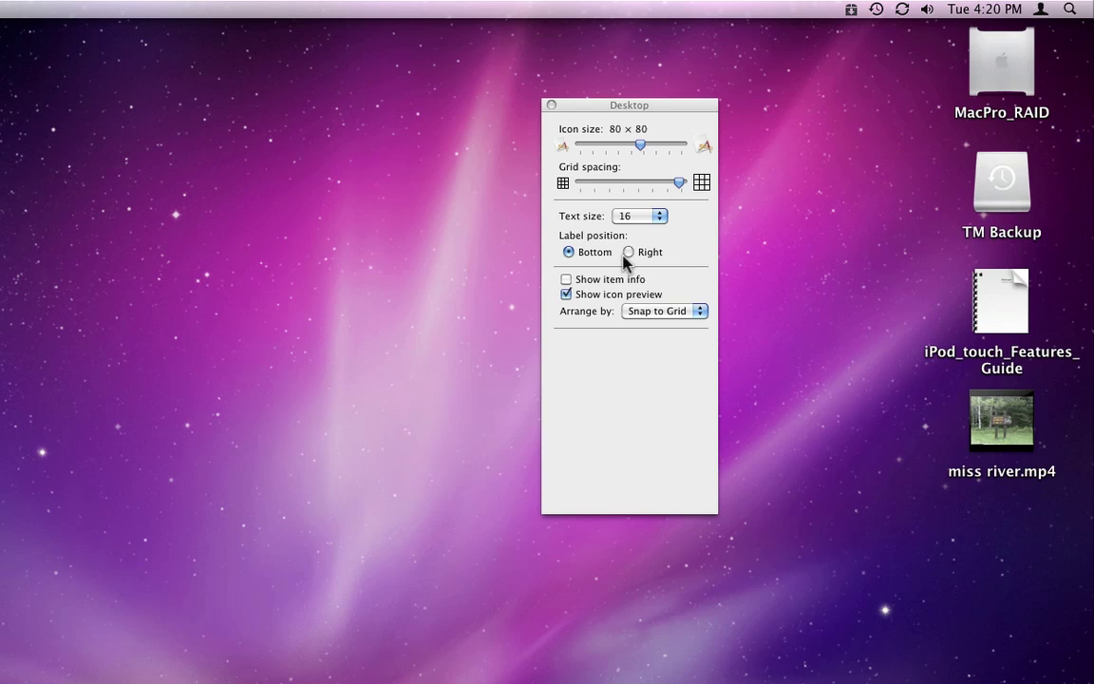
left_click(603, 280)
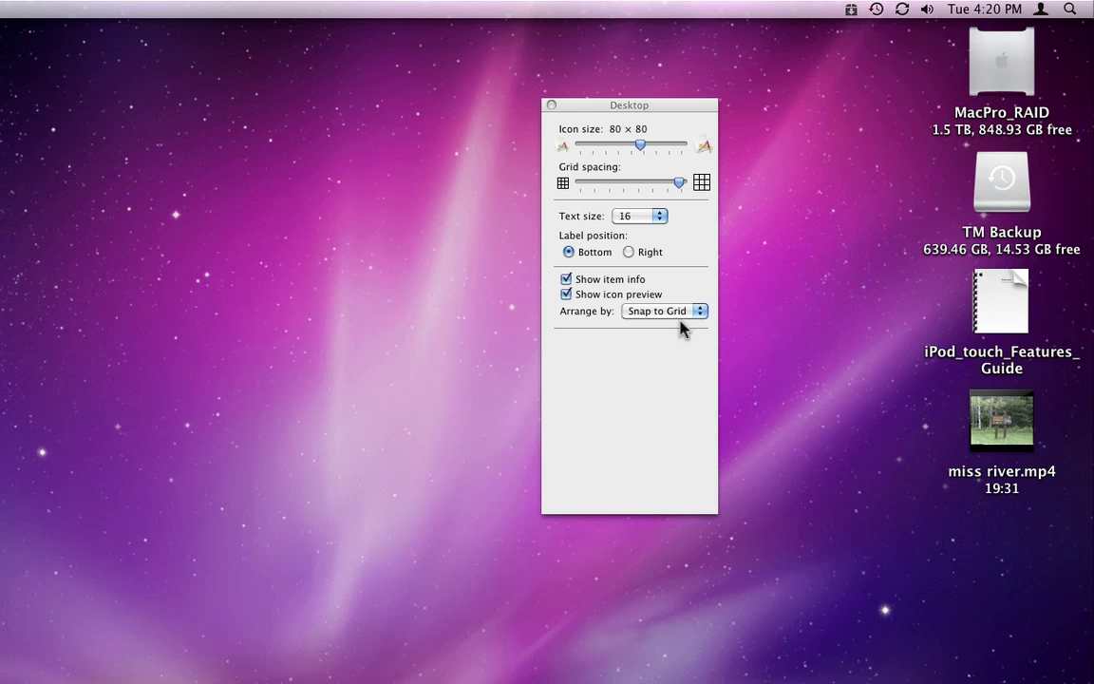
left_click(567, 281)
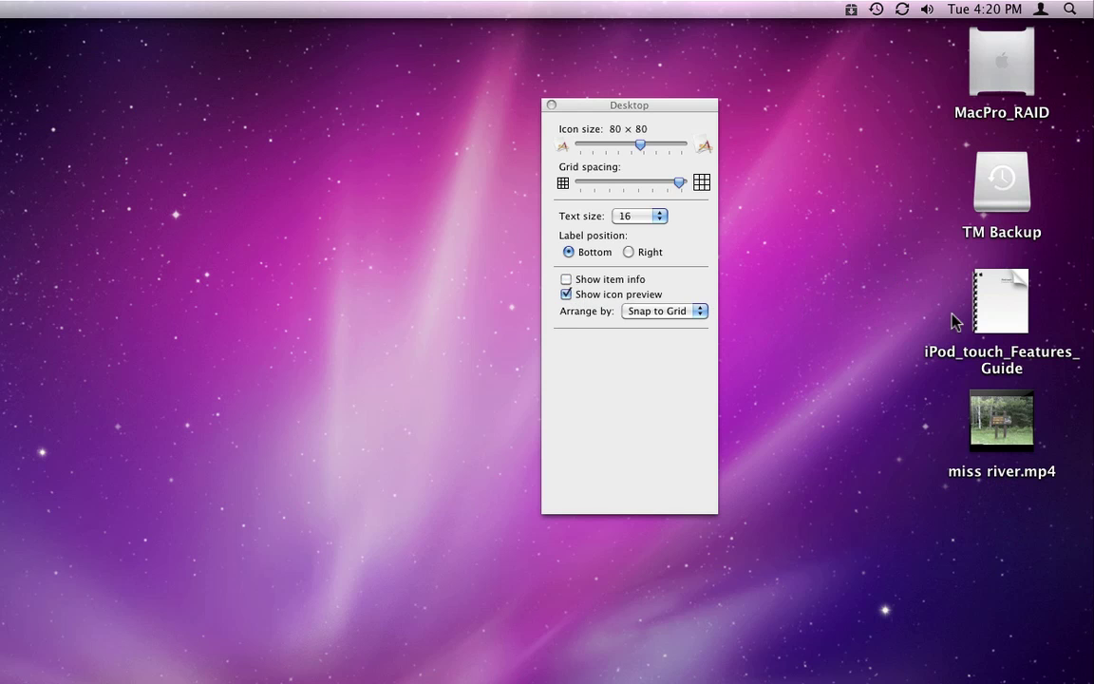
Flip the iPod_touch_Features_Guide icon preview forward three pages and back two, then play miss river.mp4 inline
mouse_move(1002, 309)
mouse_move(1030, 408)
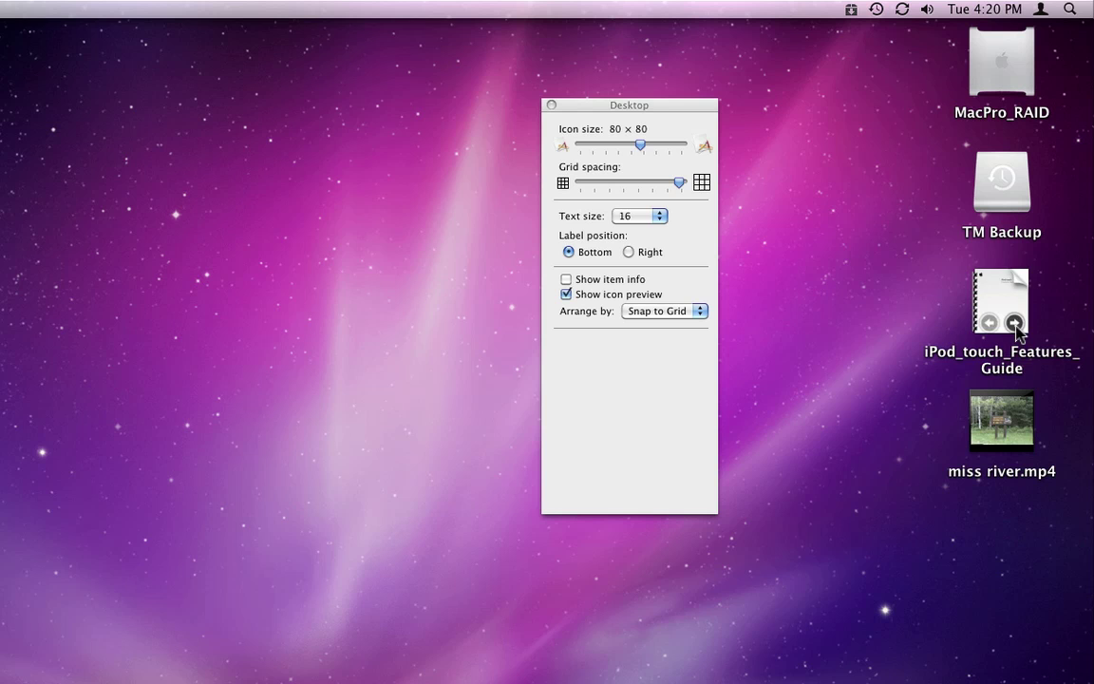
left_click(1015, 325)
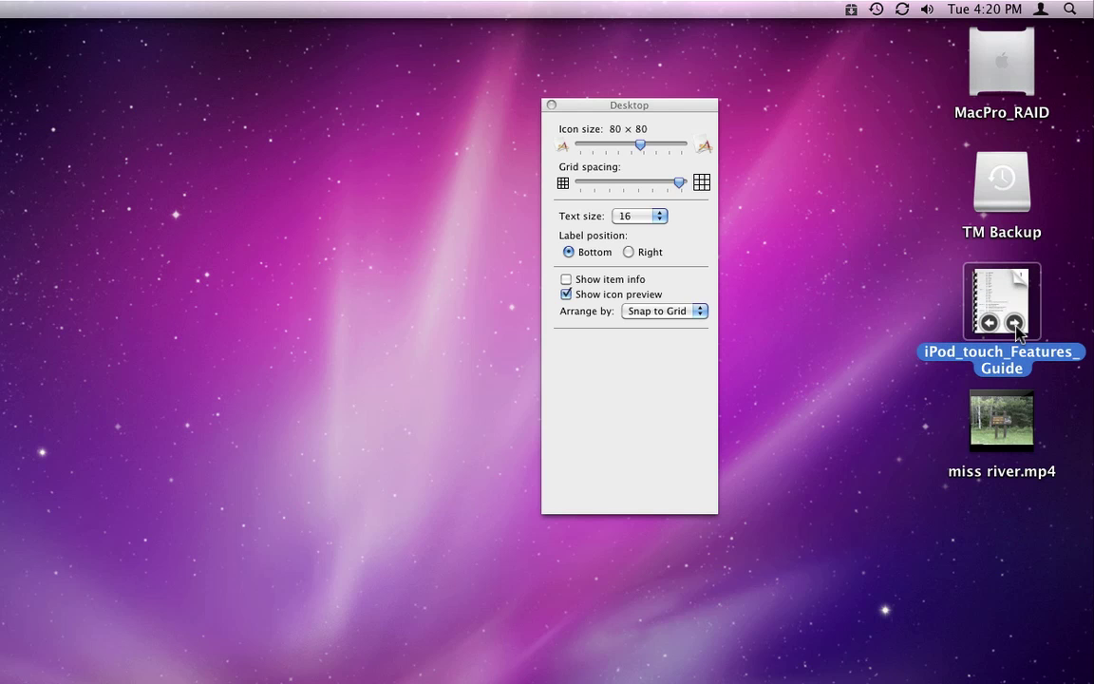
left_click(1015, 325)
left_click(1015, 325)
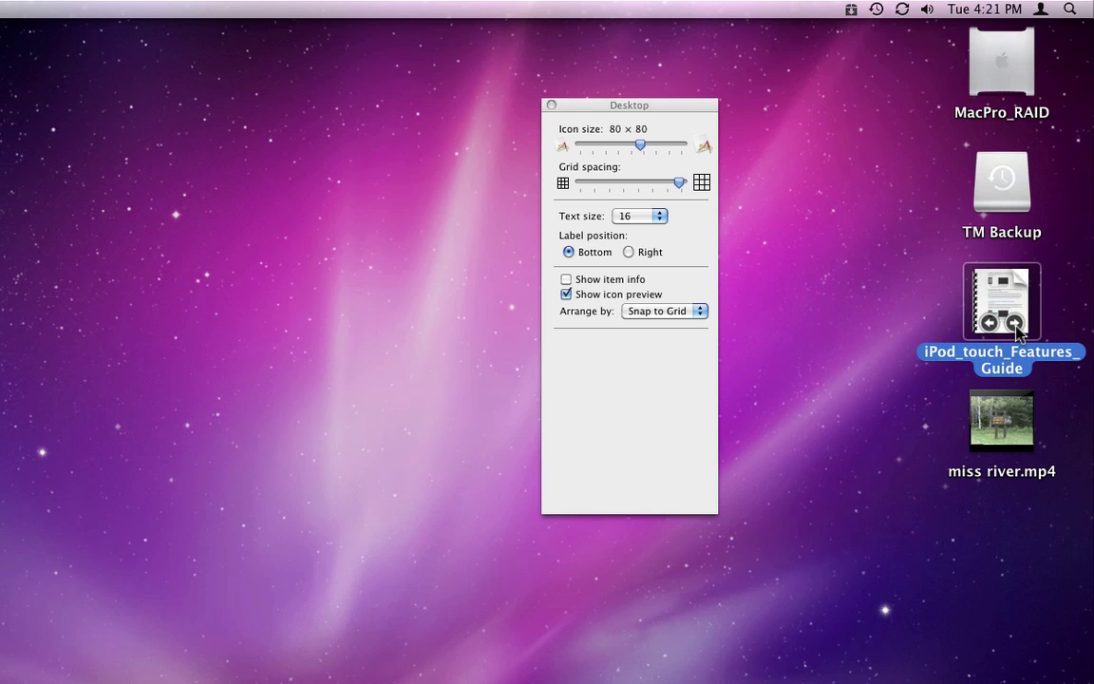
left_click(992, 324)
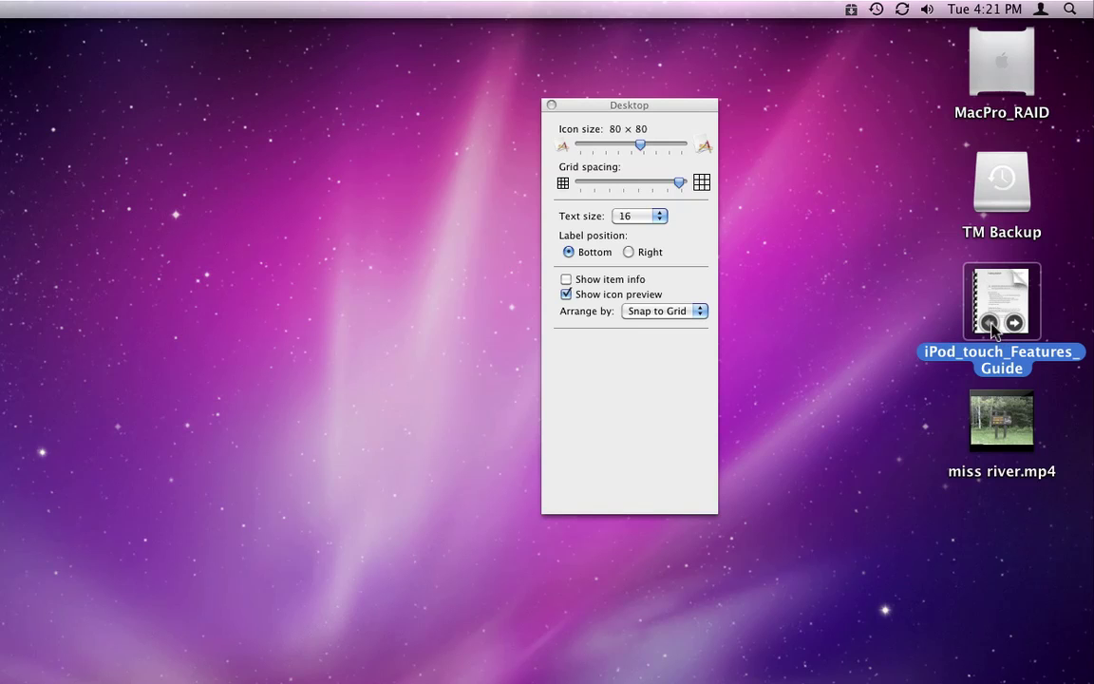
left_click(991, 325)
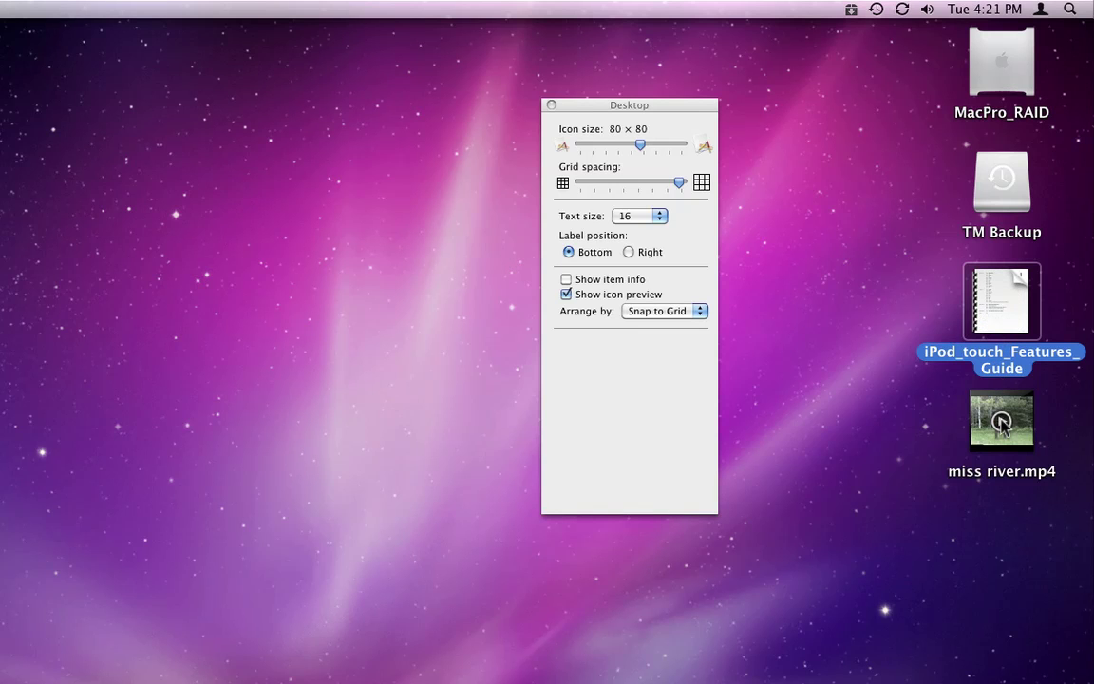
left_click(1003, 422)
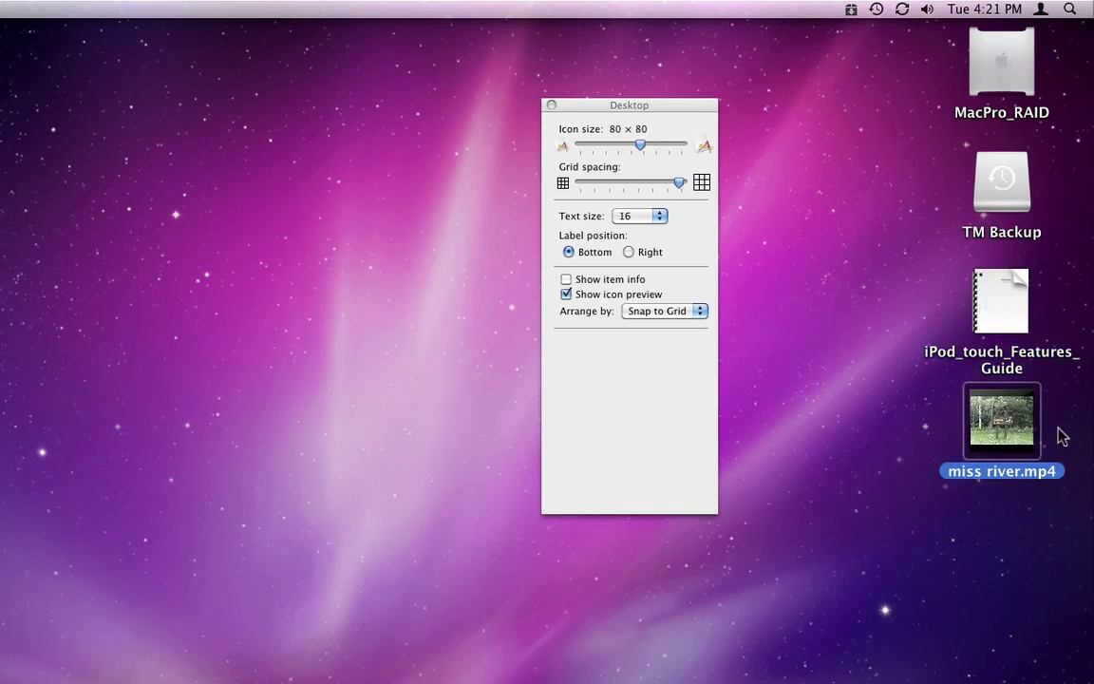
mouse_move(1003, 425)
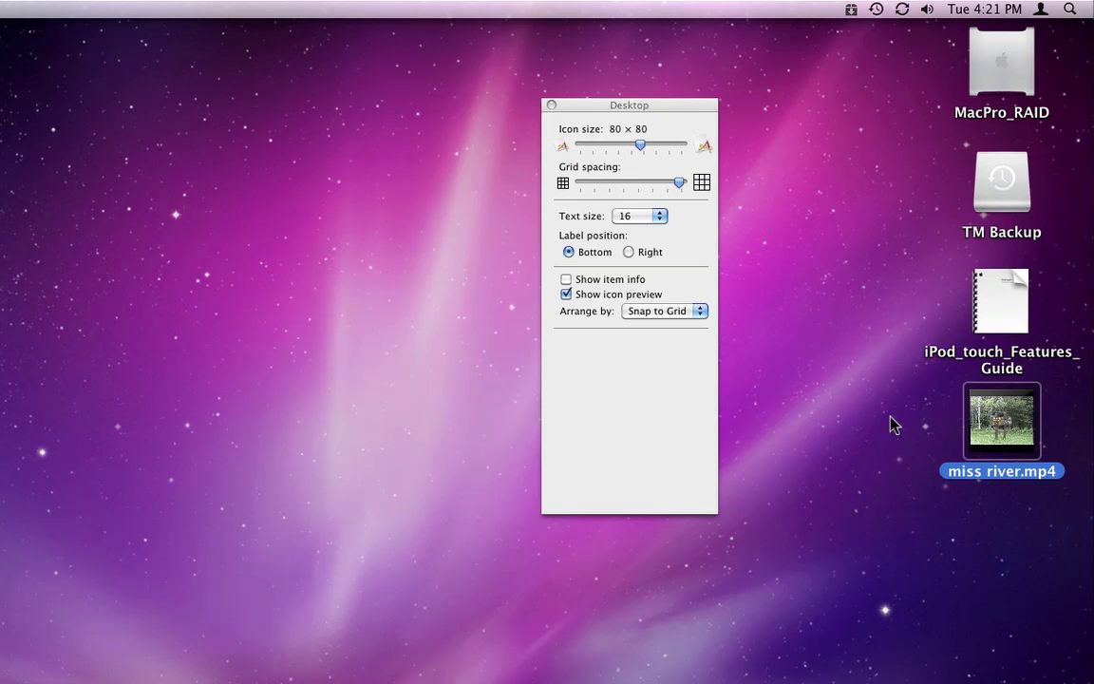
left_click(568, 295)
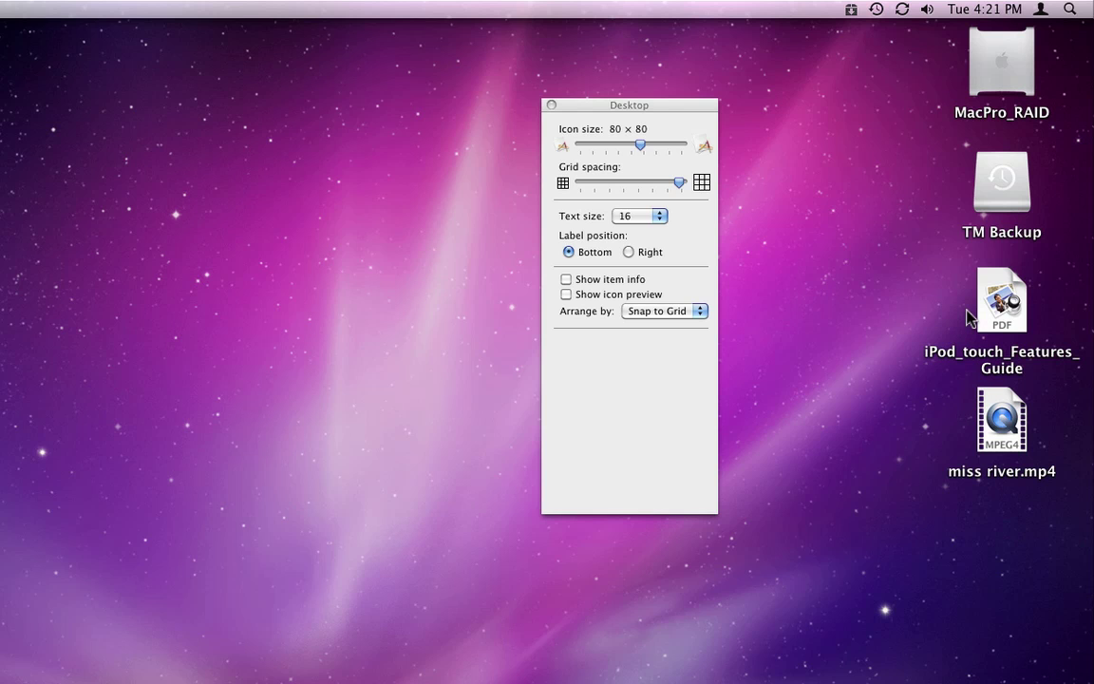
left_click(566, 294)
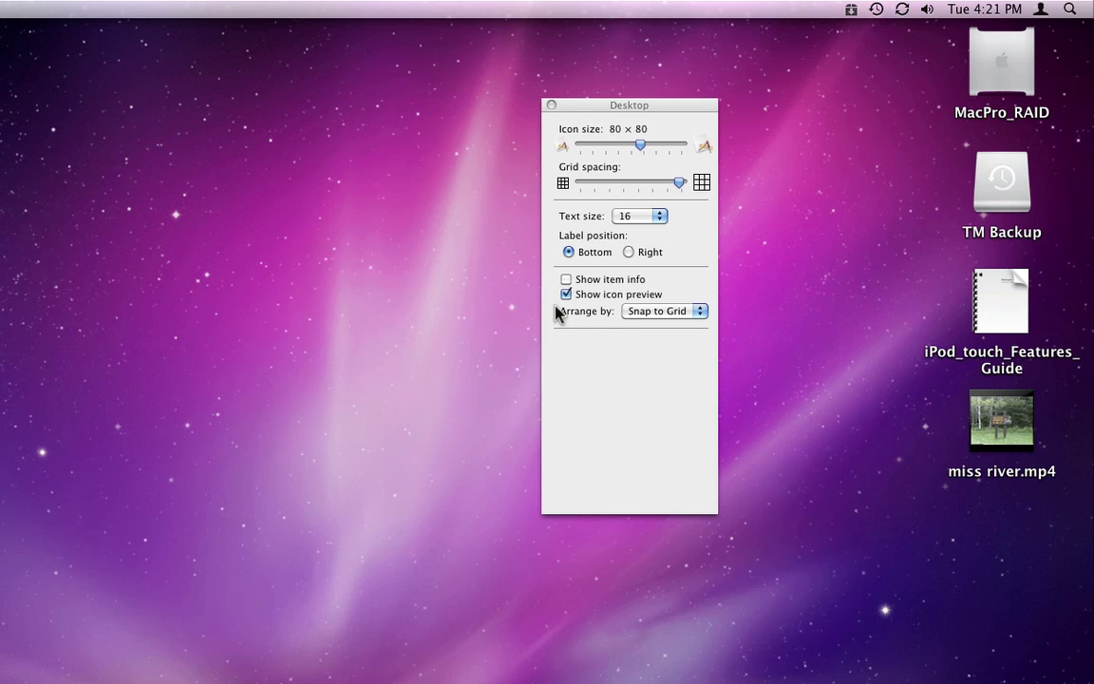
Arrange desktop icons by Kind, then by Size, and try dragging the iPod guide and movie icons
left_click(698, 311)
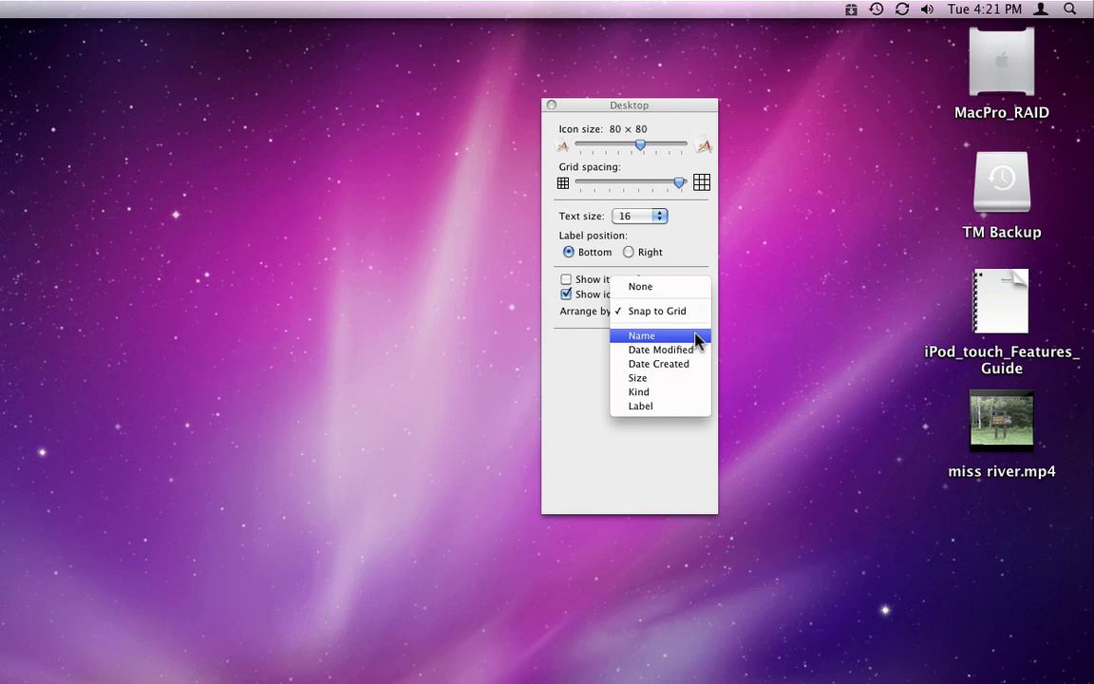
left_click(691, 391)
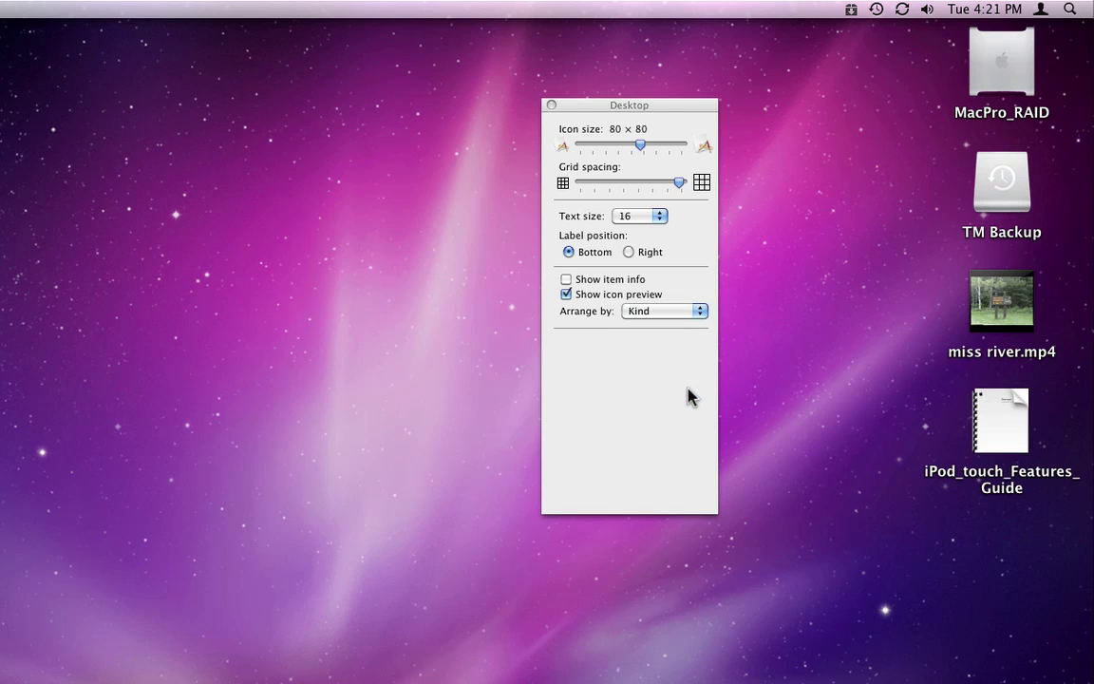
left_click(683, 312)
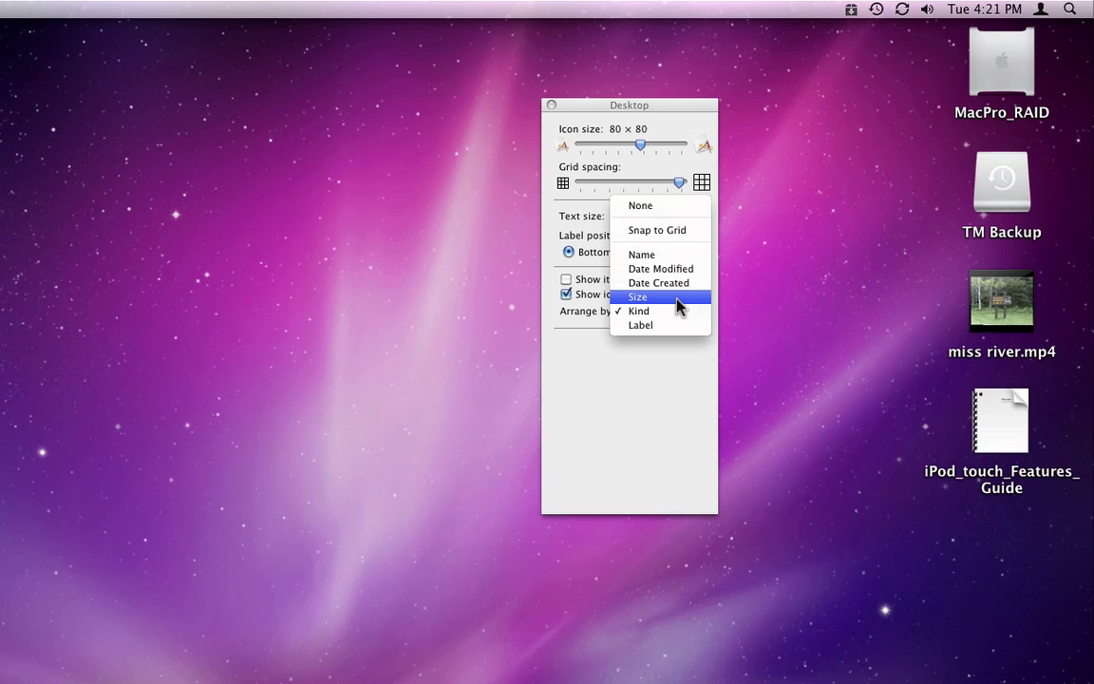
left_click(677, 300)
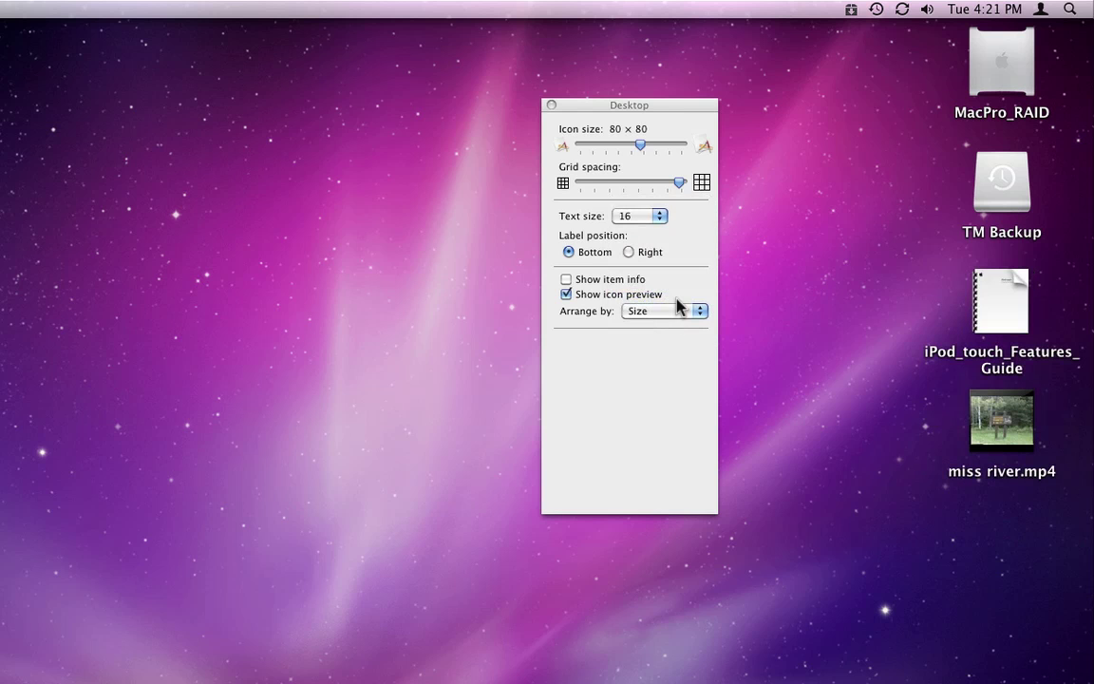
left_click_drag(1001, 313, 813, 312)
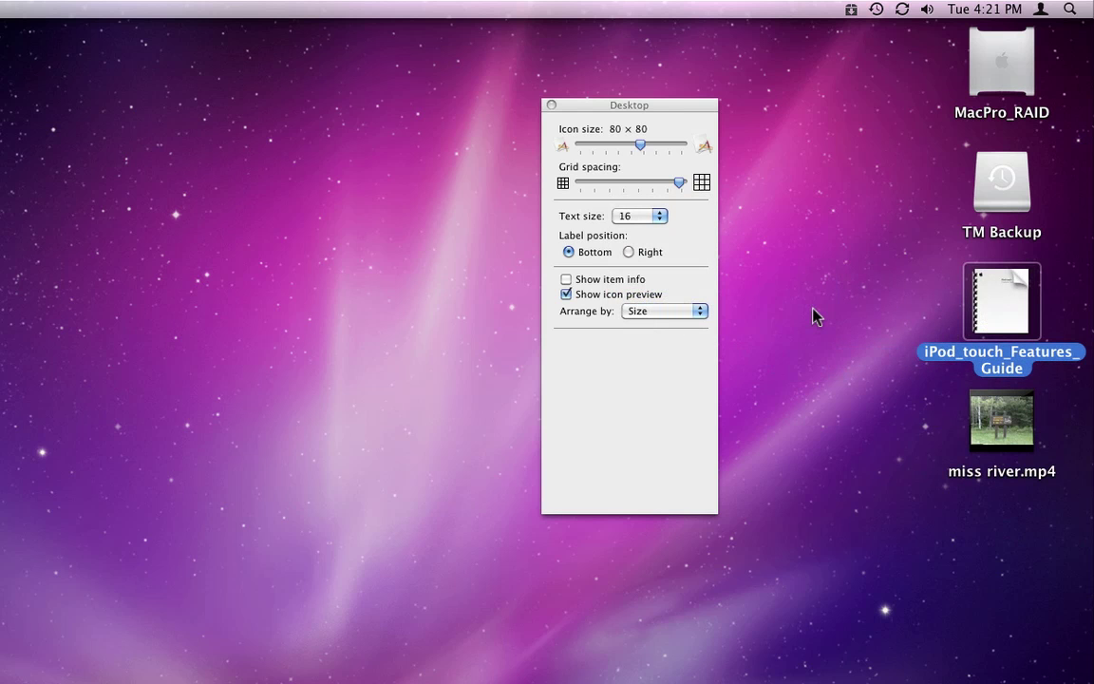
left_click_drag(1013, 434, 822, 567)
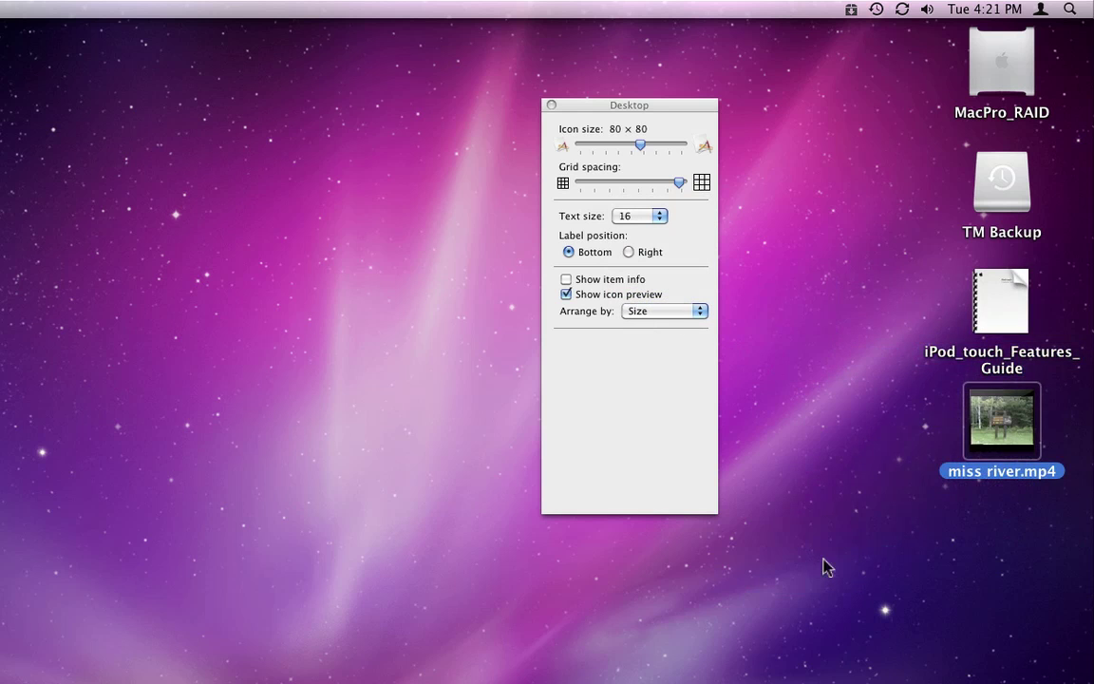
left_click_drag(999, 304, 815, 245)
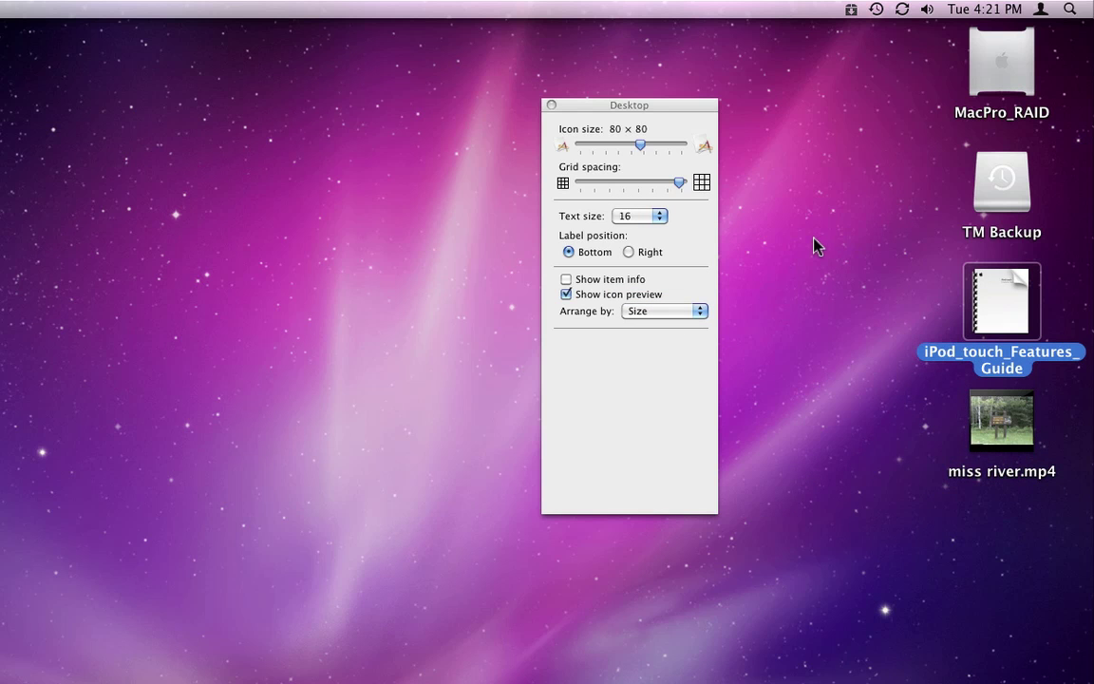
Set desktop arrangement to None and move the iPod guide left and miss river.mp4 down
left_click(800, 286)
left_click(684, 312)
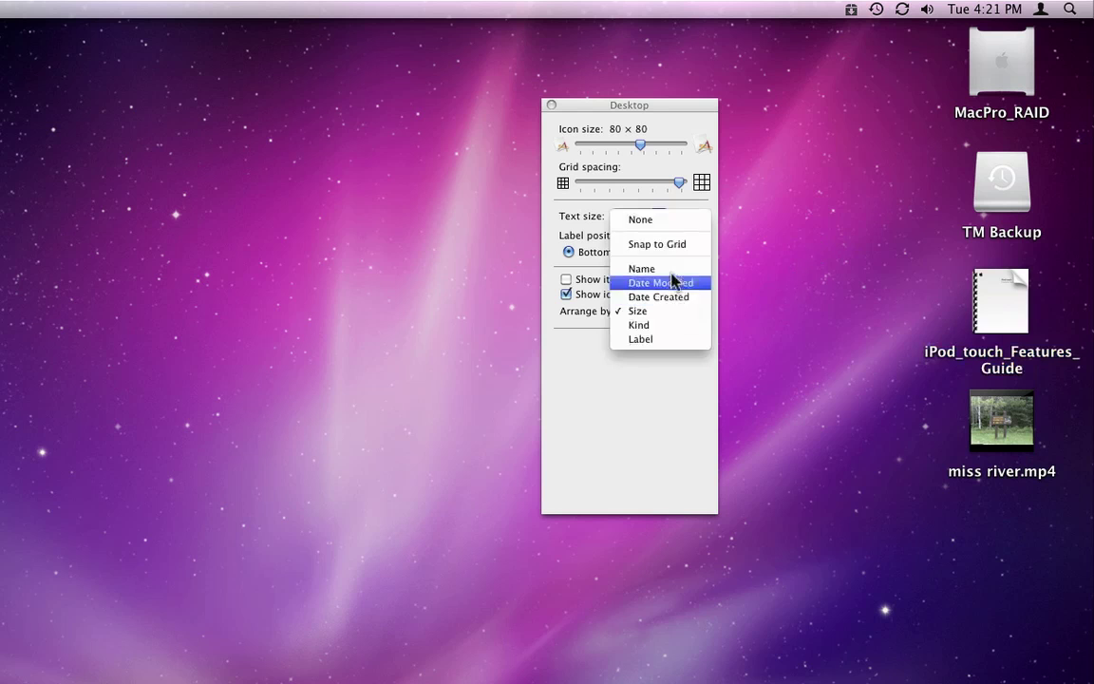
left_click(659, 220)
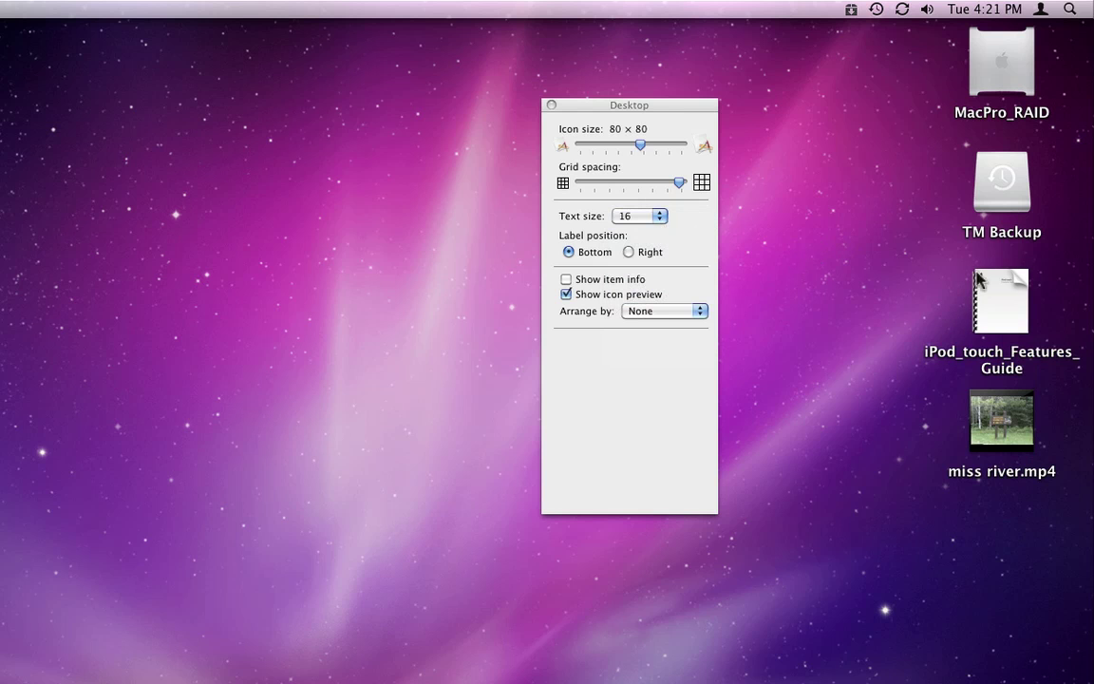
left_click_drag(979, 280, 834, 223)
left_click_drag(1016, 394, 1001, 540)
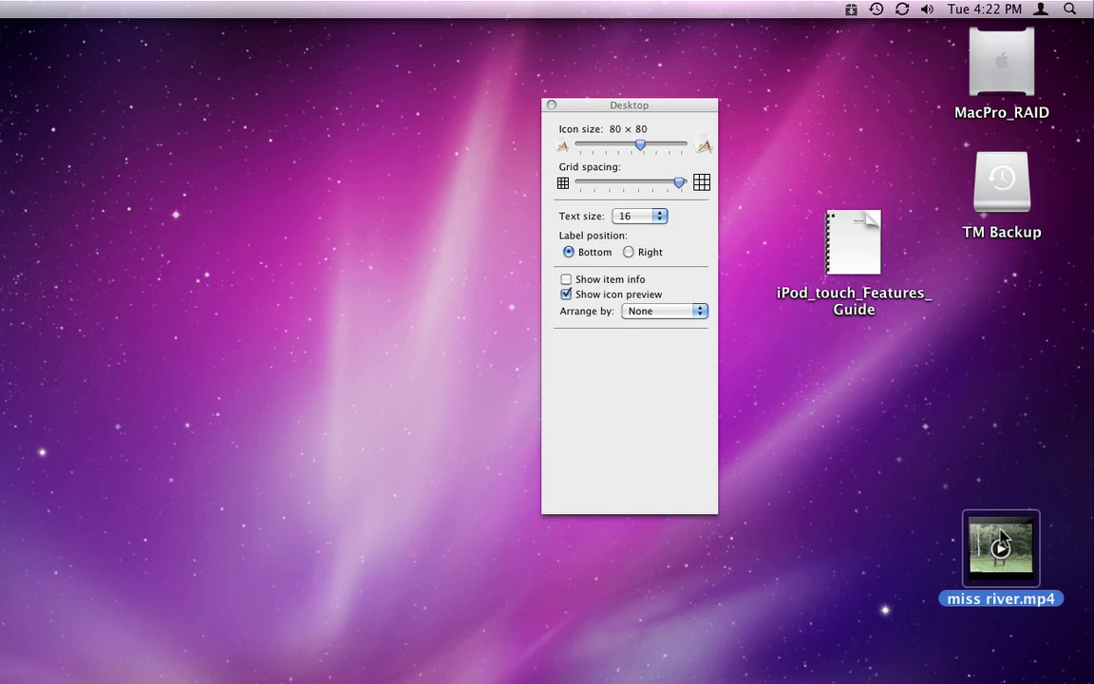
Switch to Snap to Grid and stack the iPod guide and miss river.mp4 beneath TM Backup
left_click(662, 311)
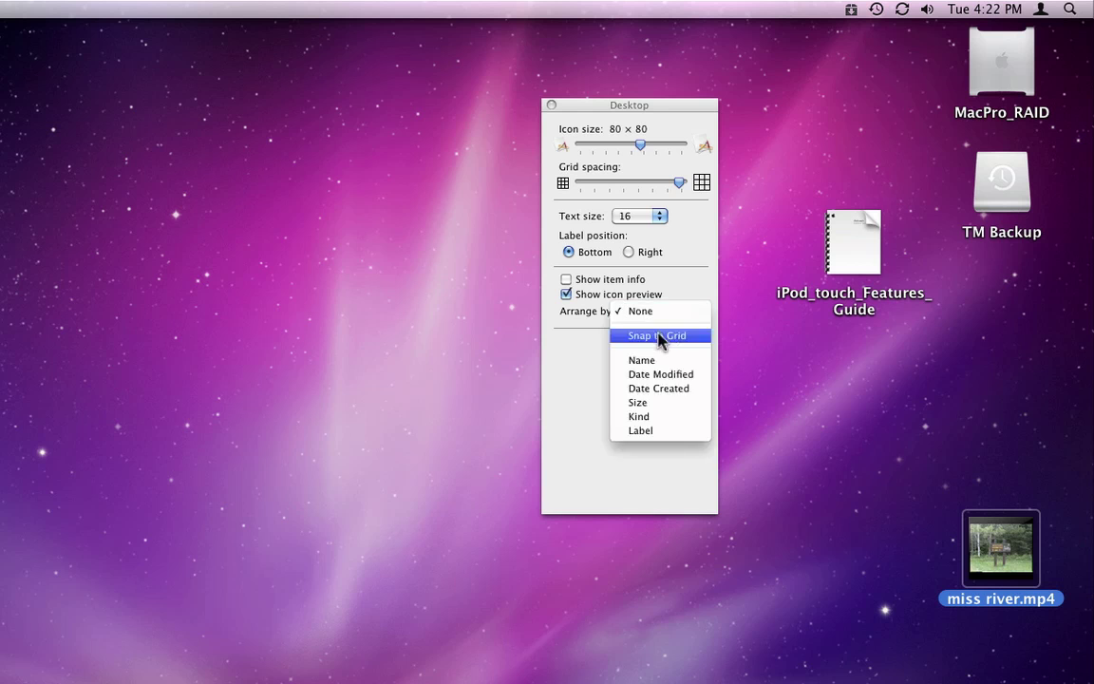
left_click(659, 337)
left_click_drag(856, 263, 842, 340)
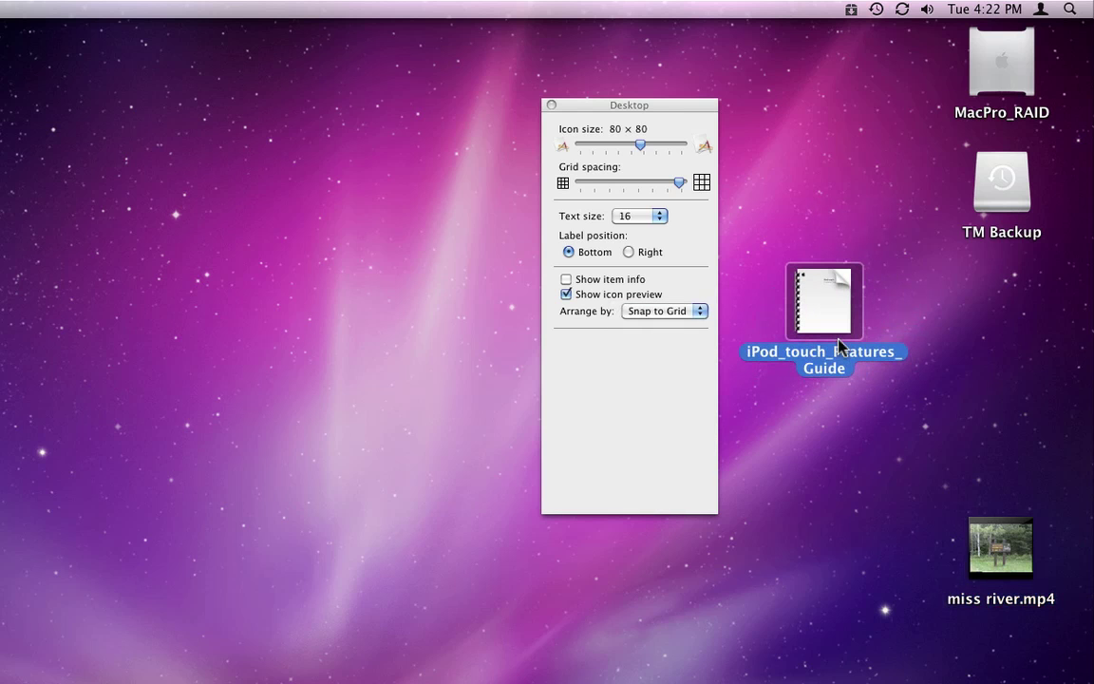
left_click_drag(1001, 549, 818, 459)
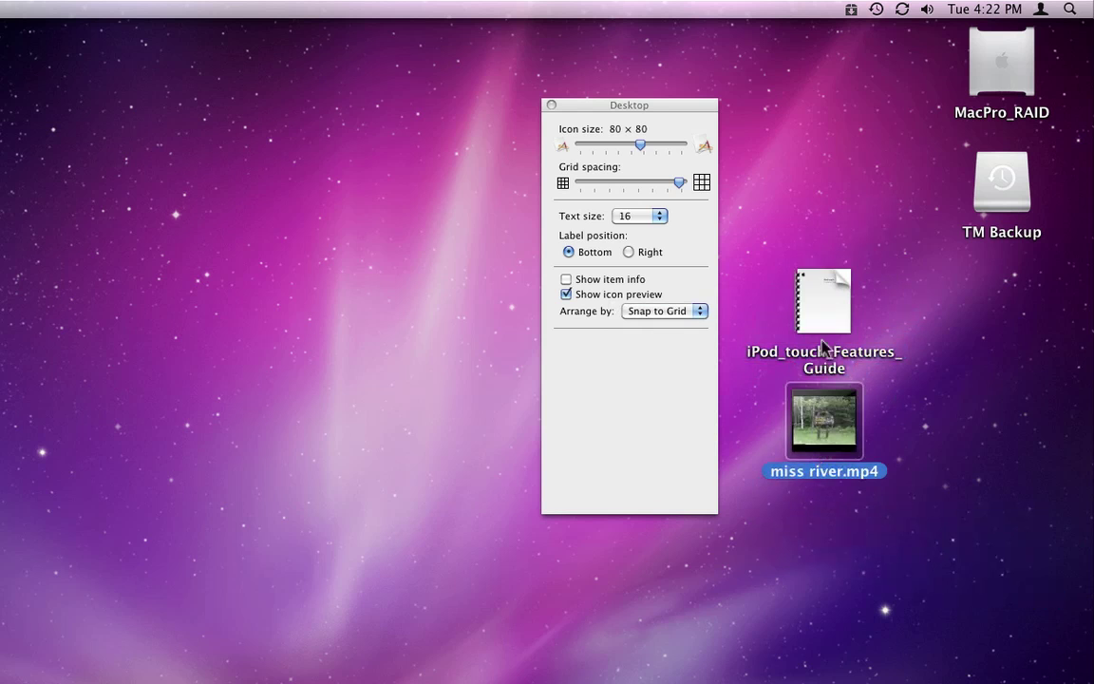
left_click_drag(823, 314, 1001, 315)
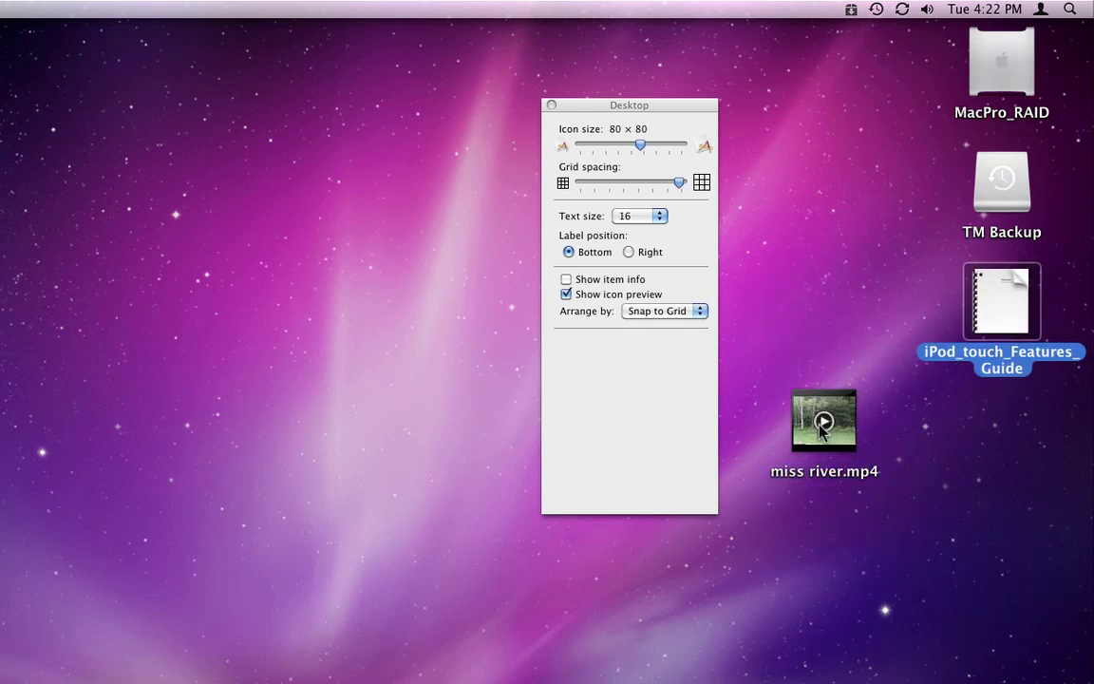
left_click_drag(822, 439, 1003, 454)
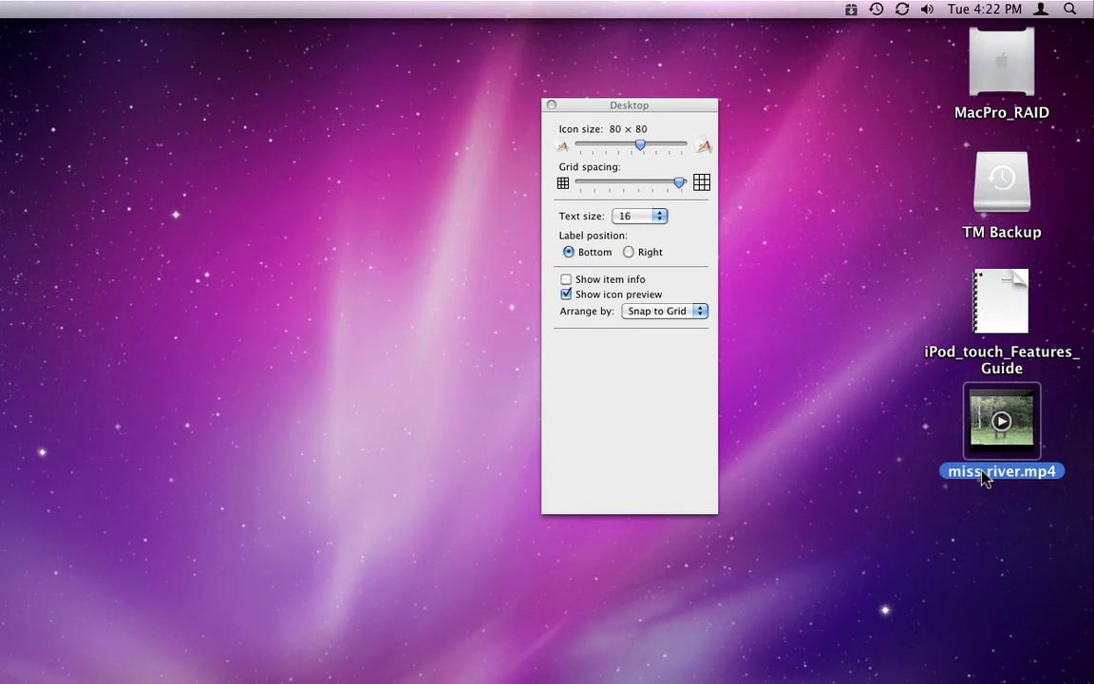
left_click(964, 510)
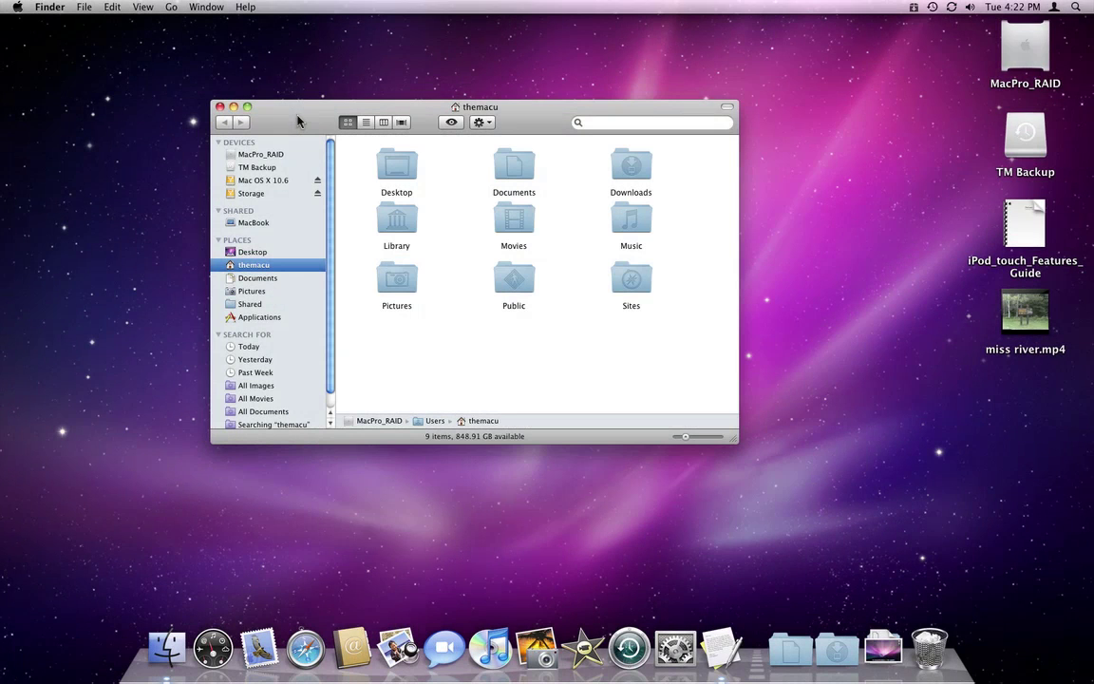
Show view options for the themacu window, keeping icons at 64 × 64 and tightening grid spacing
left_click(142, 7)
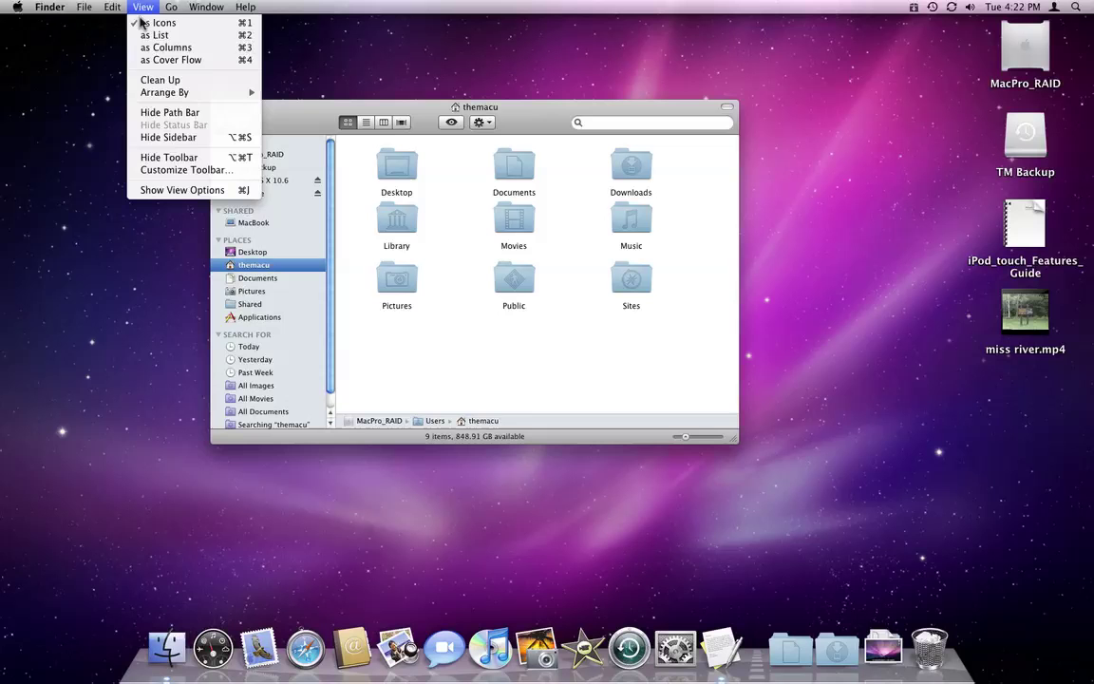
left_click(156, 190)
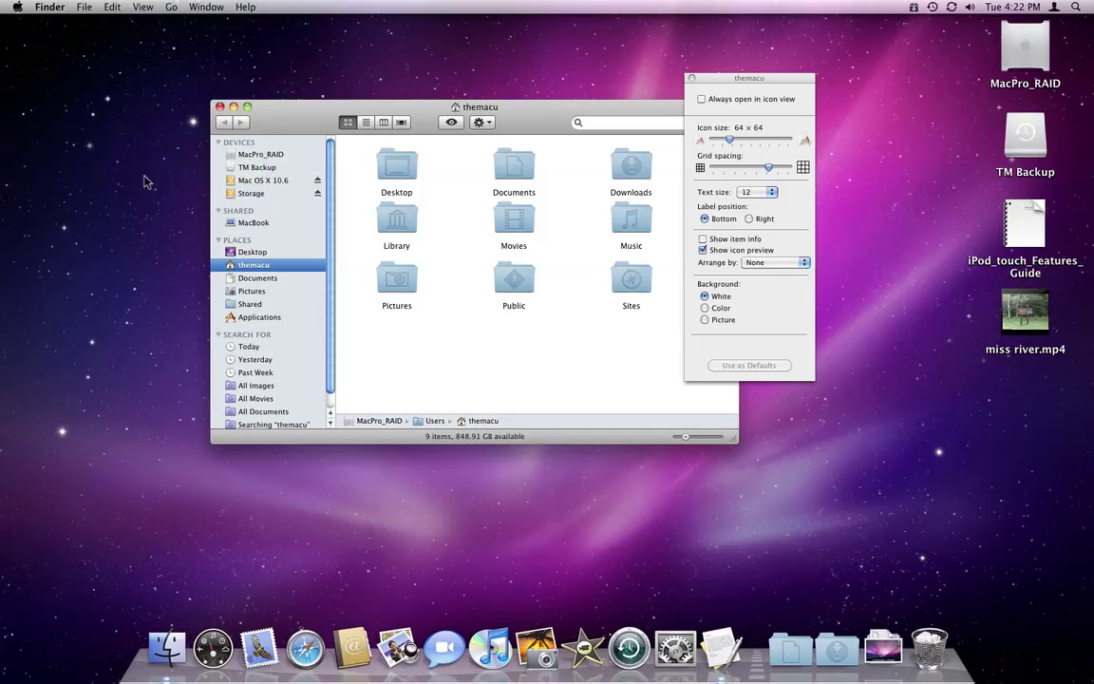
left_click_drag(616, 108, 556, 90)
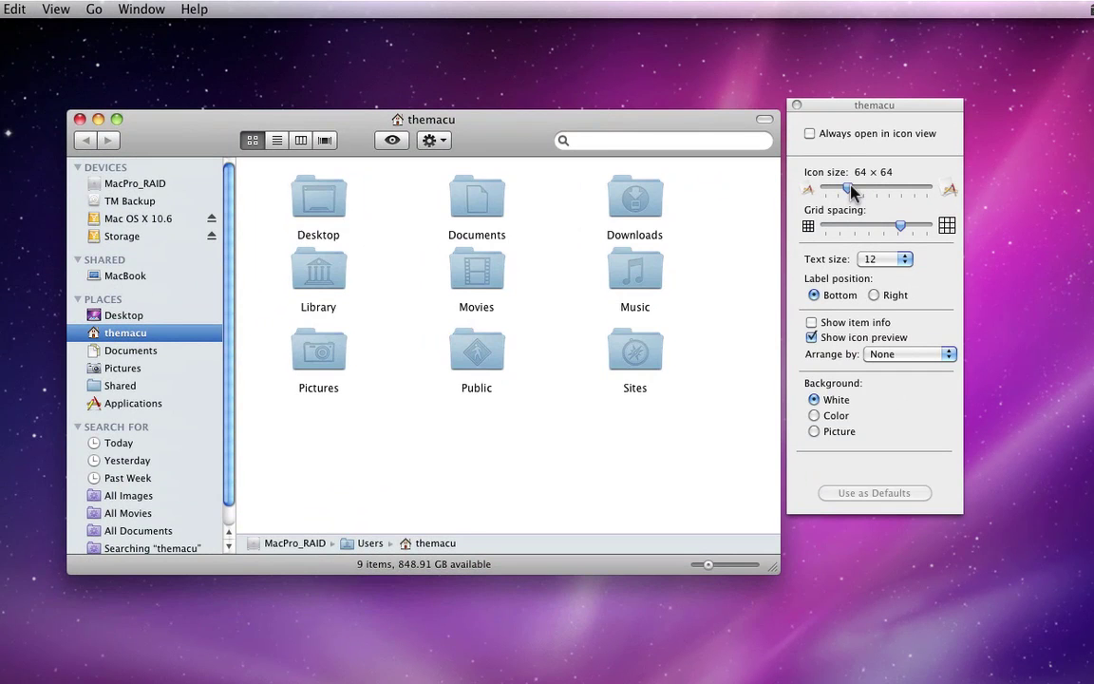
mouse_move(852, 190)
left_mouse_down()
mouse_move(863, 190)
mouse_move(852, 190)
left_mouse_up()
mouse_move(897, 227)
left_mouse_down()
mouse_move(879, 231)
mouse_move(907, 228)
left_mouse_up()
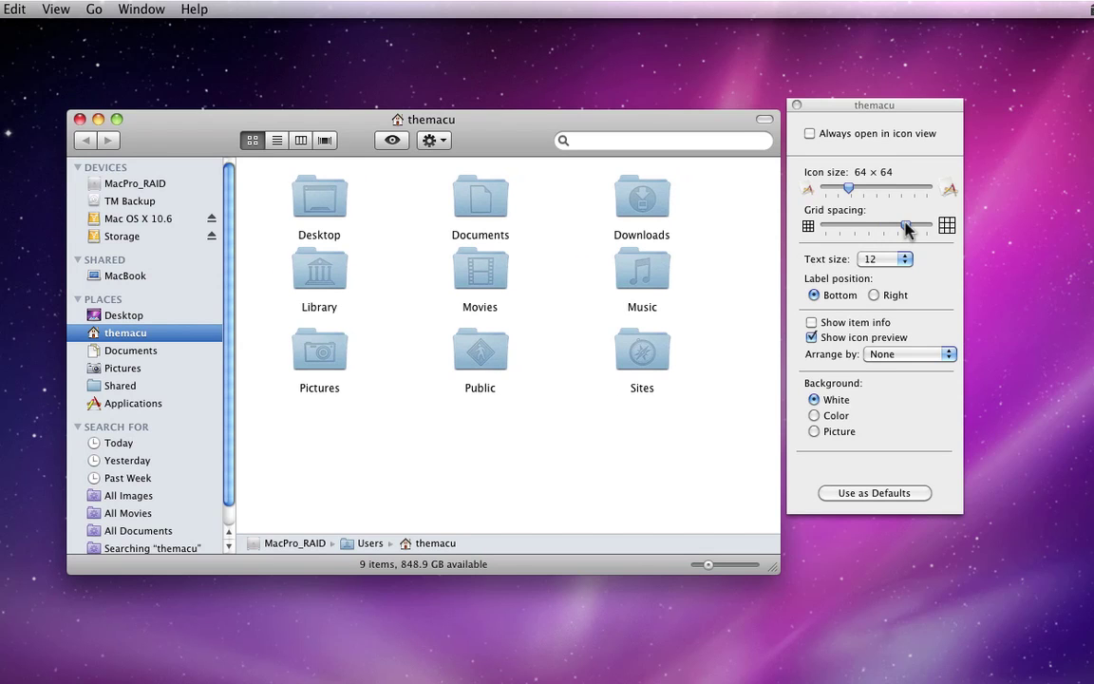
Set the folder label text size to 16, then back to 12
left_click(894, 256)
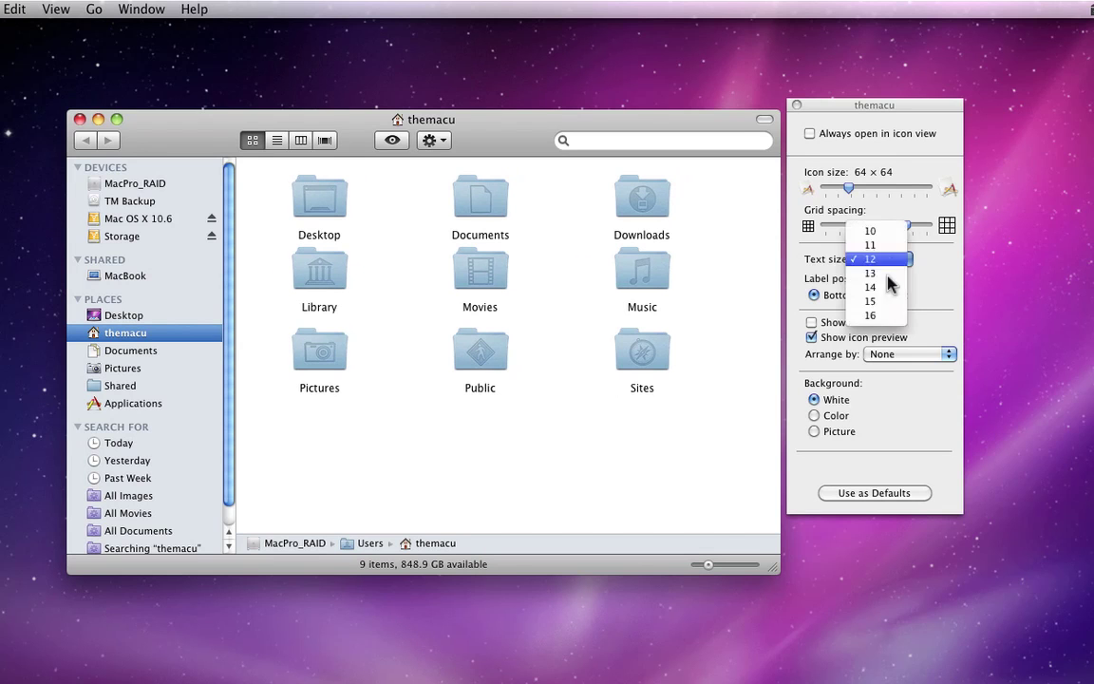
left_click(893, 314)
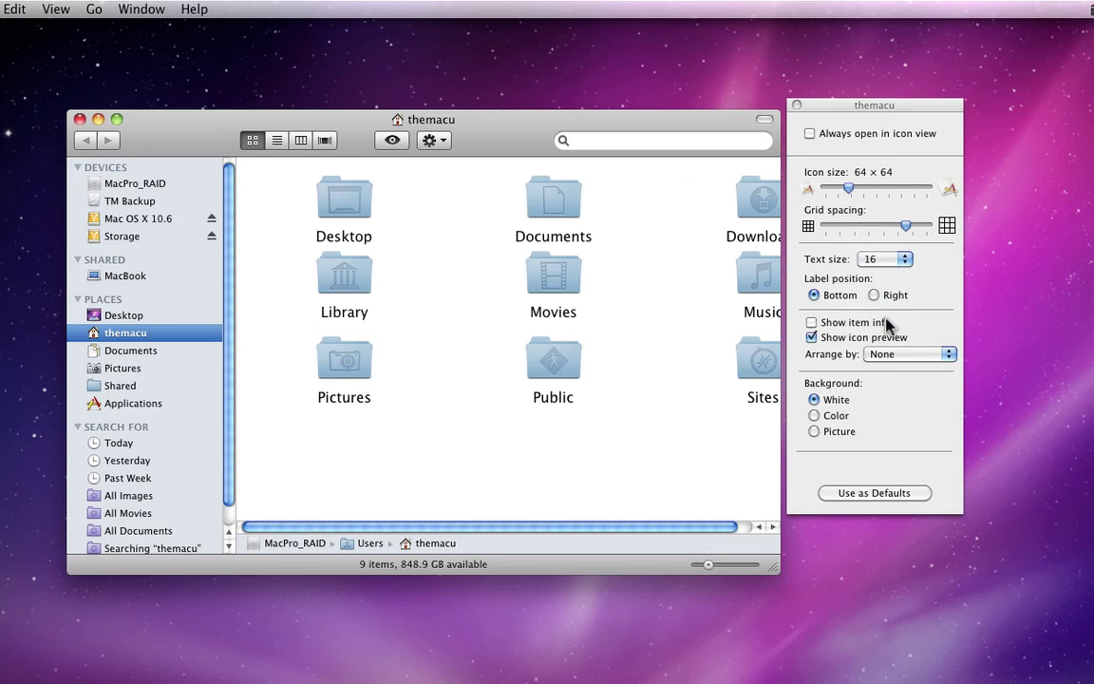
mouse_move(891, 231)
left_mouse_down()
mouse_move(868, 235)
mouse_move(878, 228)
left_mouse_up()
left_click(878, 258)
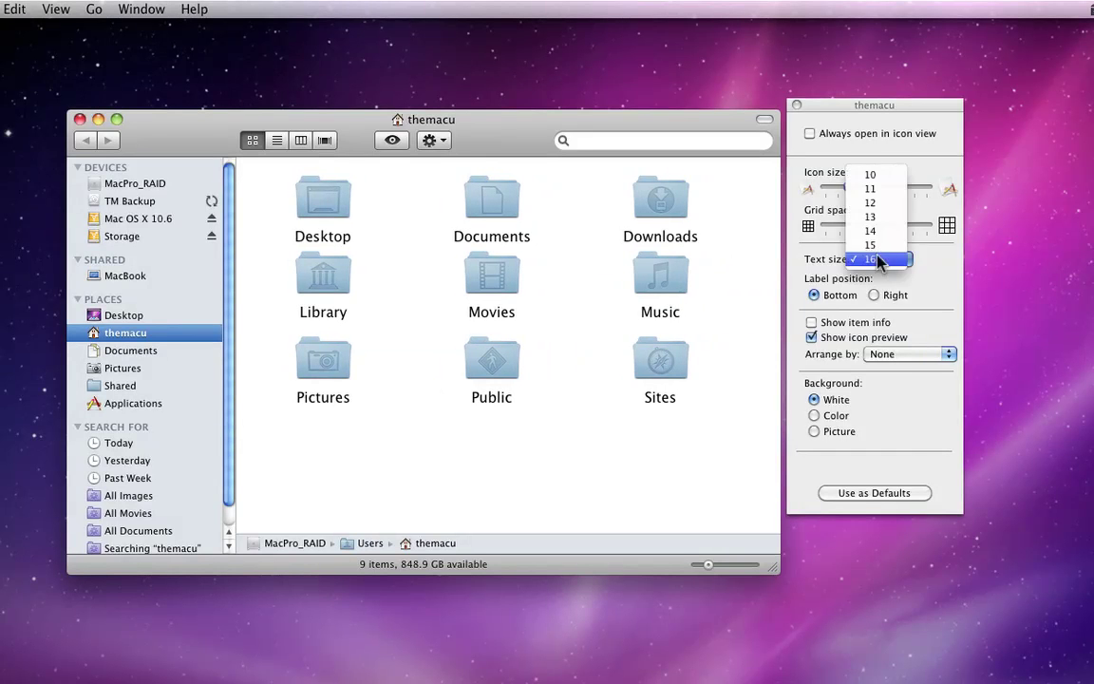
left_click(871, 203)
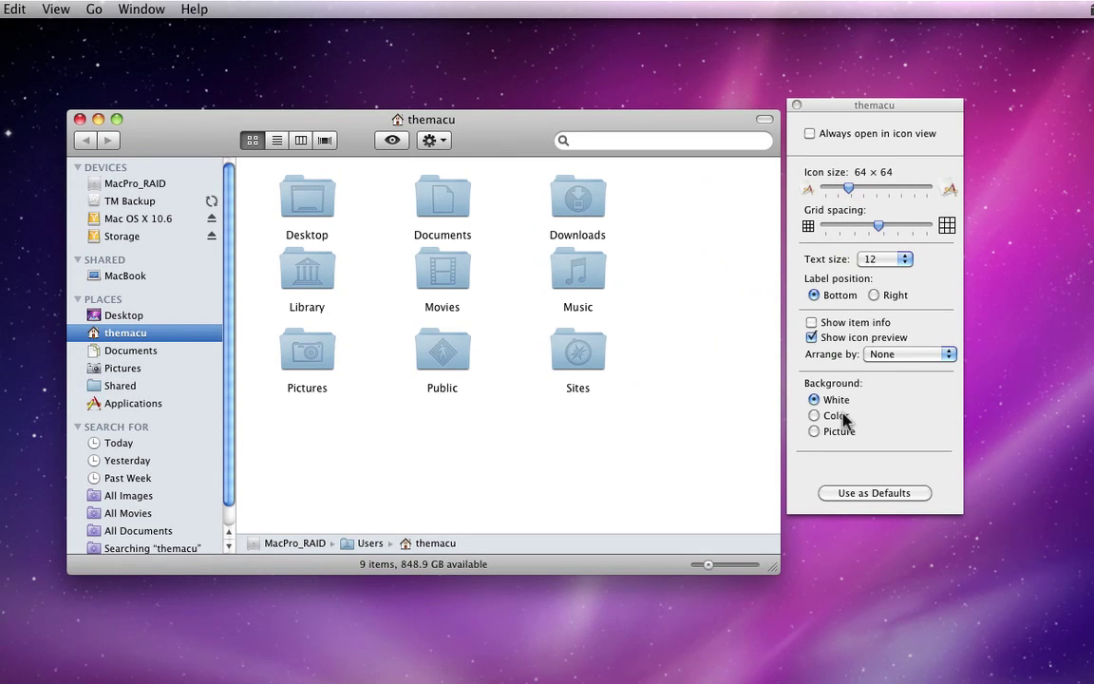
left_click(814, 417)
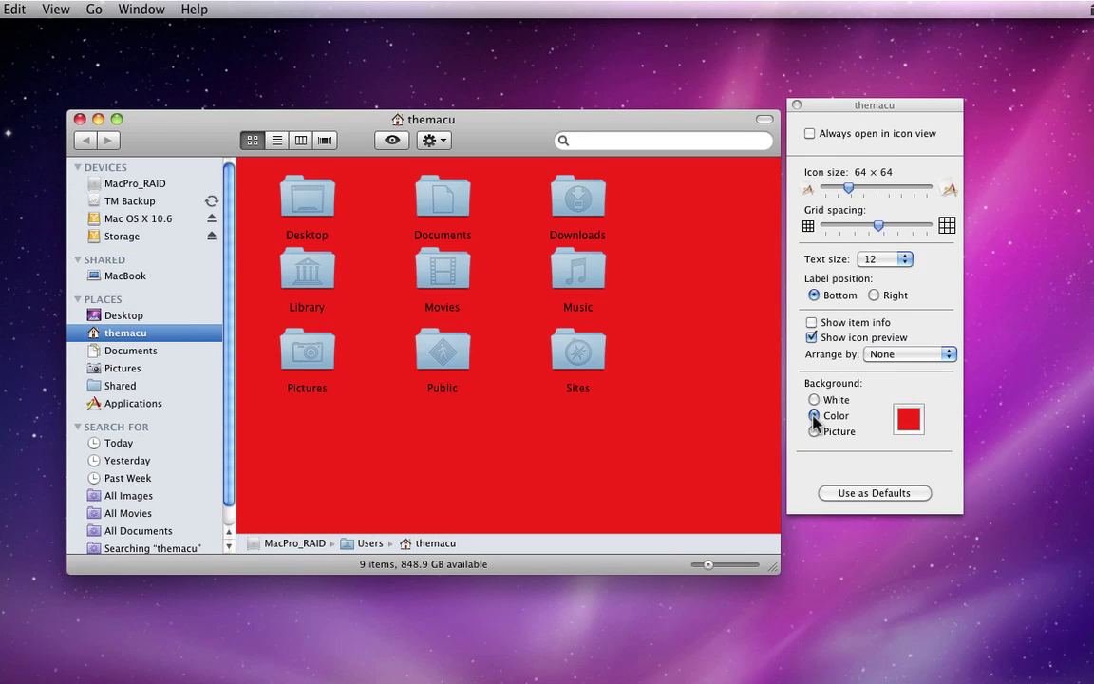
left_click(905, 420)
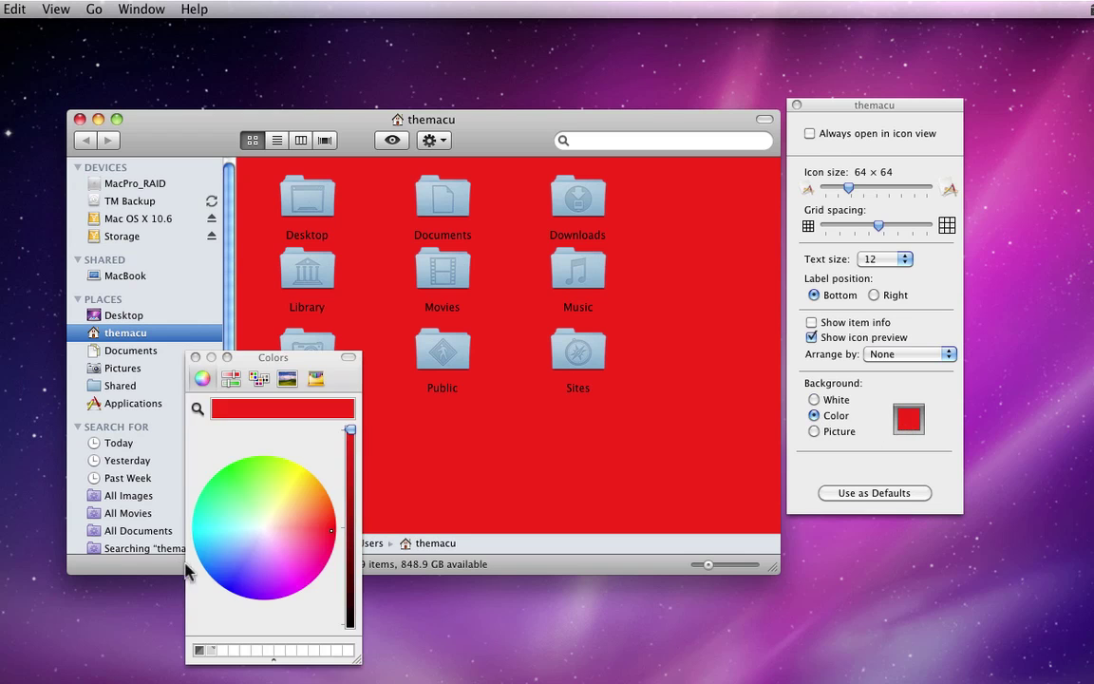
left_click(231, 585)
left_click(194, 358)
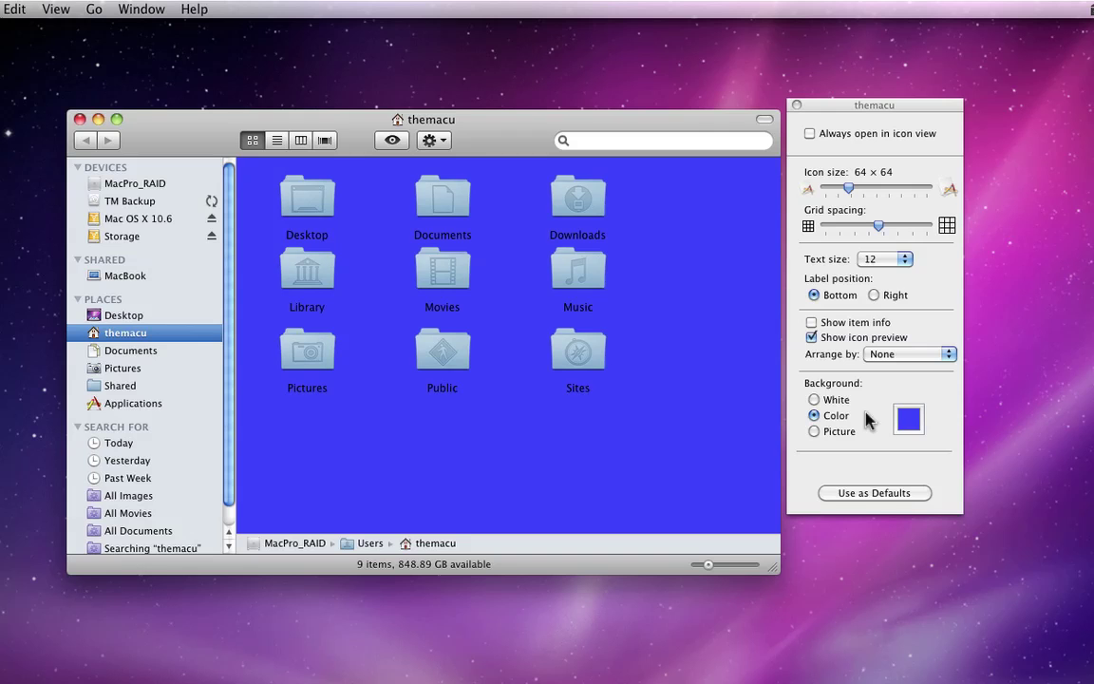
left_click(832, 402)
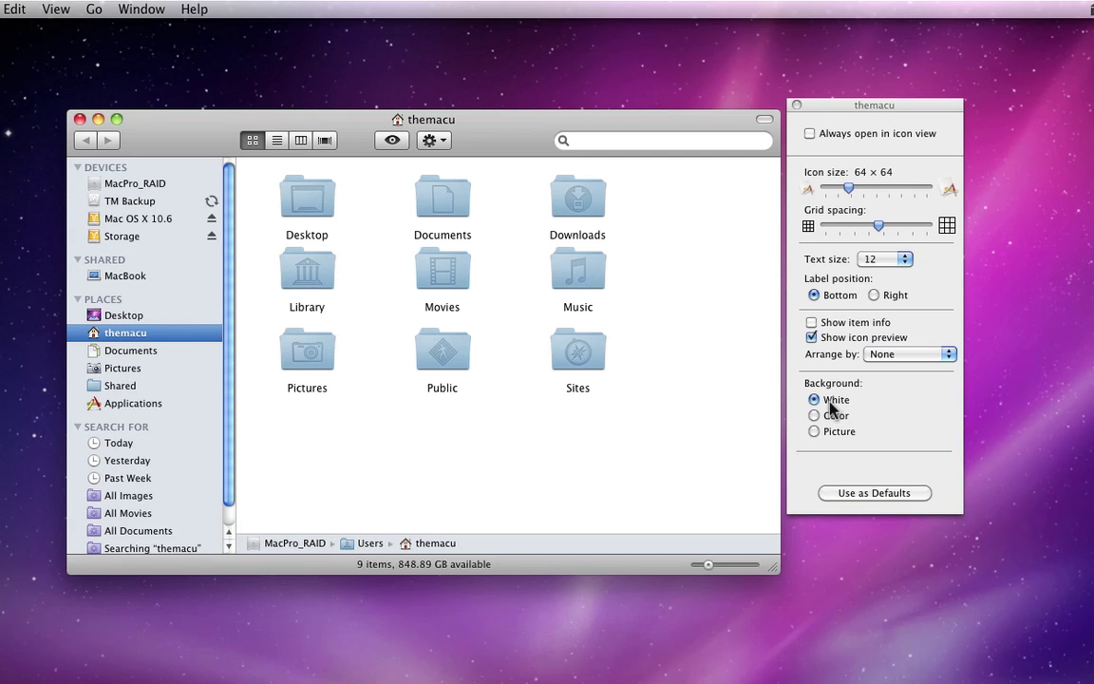
Switch to list view, add the Date Created column, and toggle the Size column off and on
left_click(278, 143)
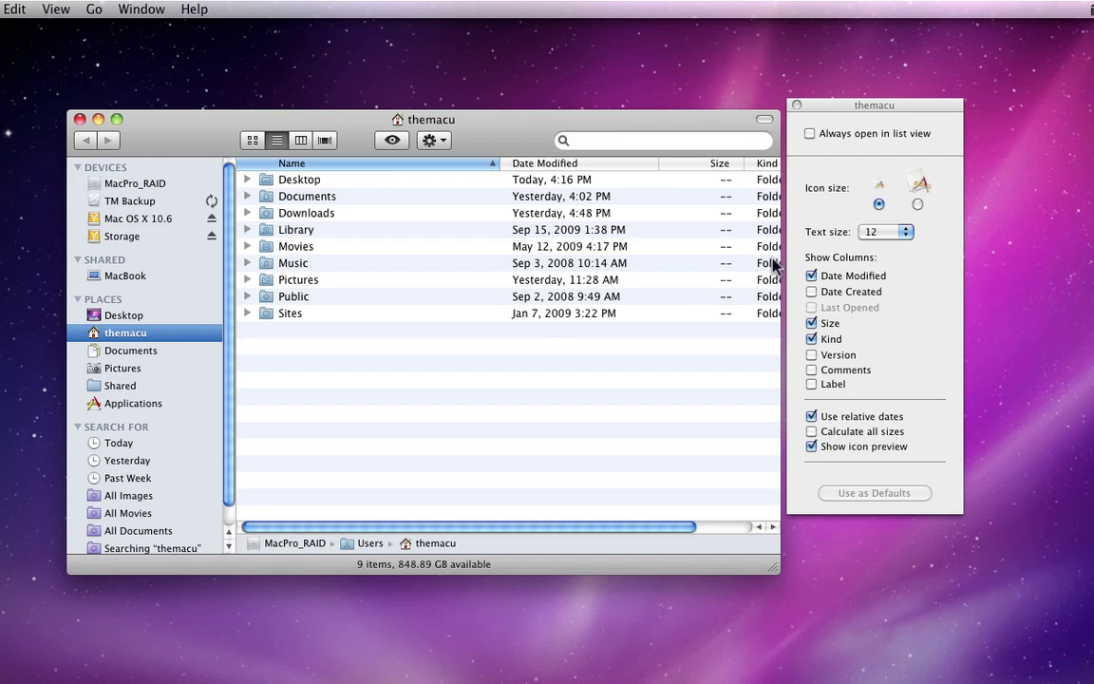
left_click(812, 293)
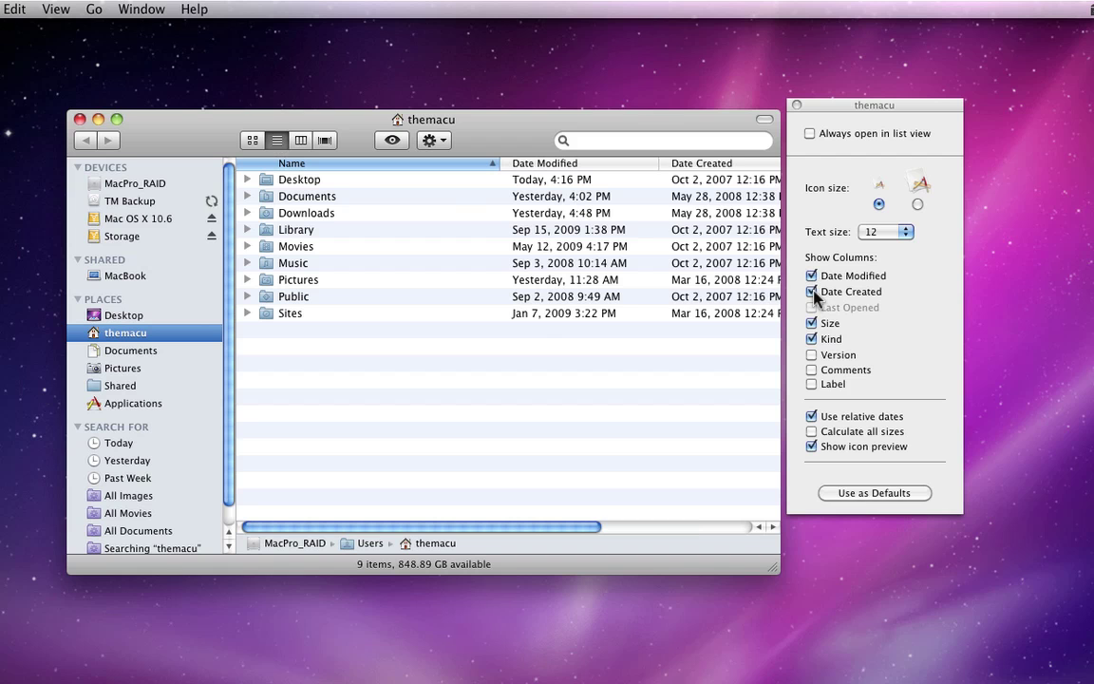
left_click(812, 293)
left_click(812, 291)
left_click(811, 323)
left_click(810, 324)
Try large list icons and 16-point list text
left_click(918, 204)
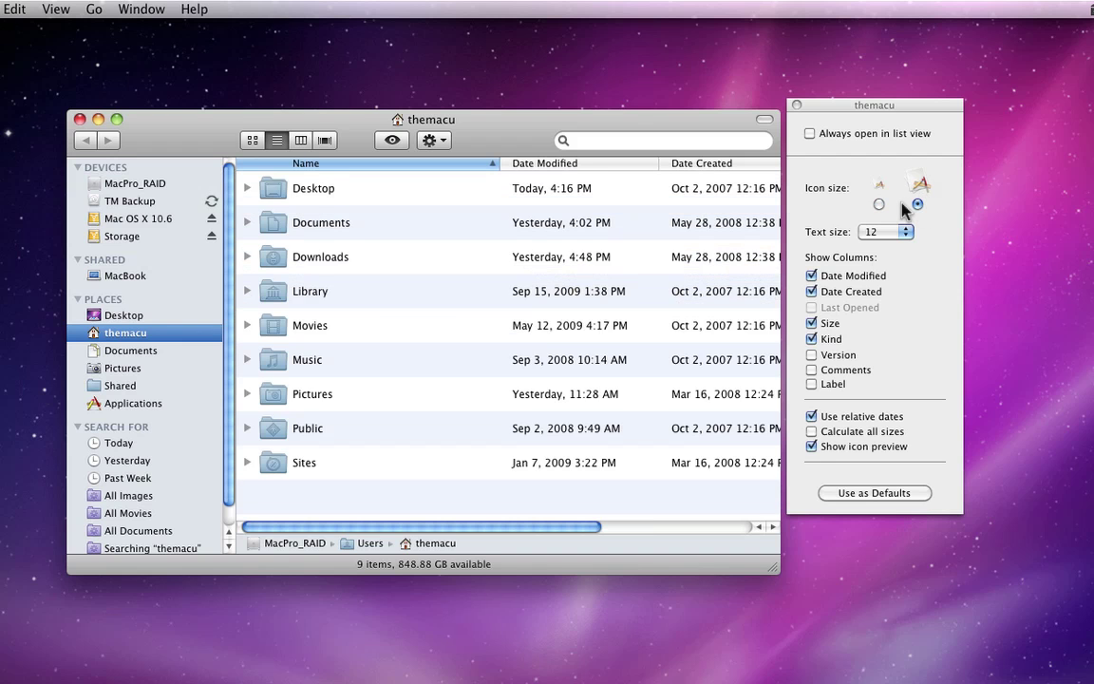
left_click(880, 205)
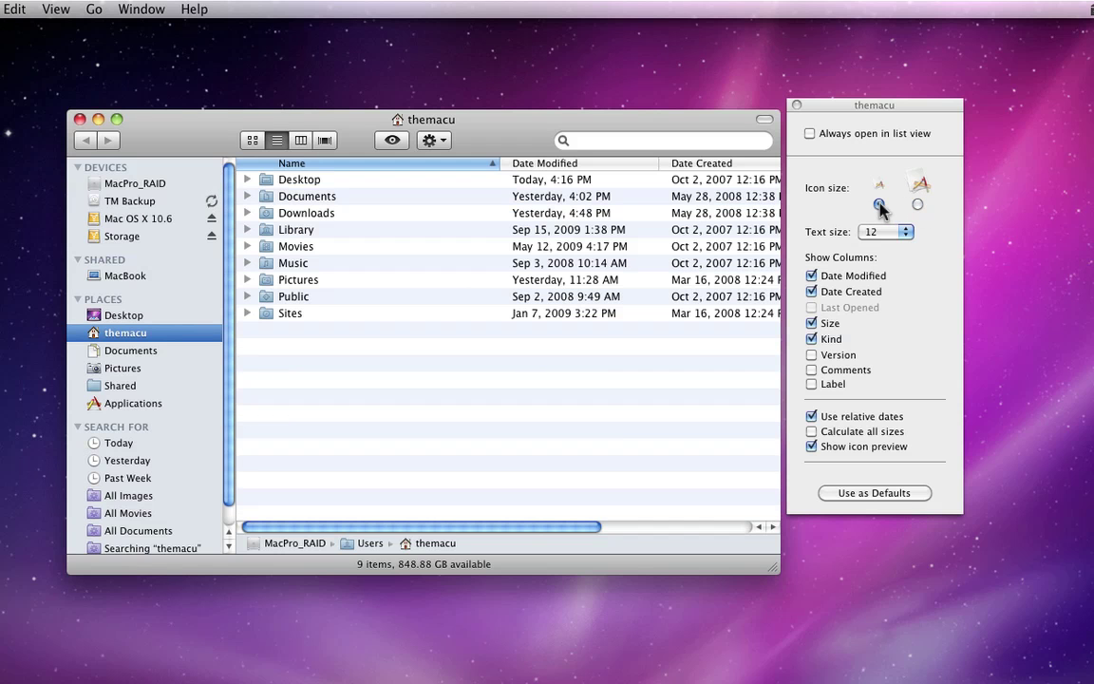
left_click(872, 232)
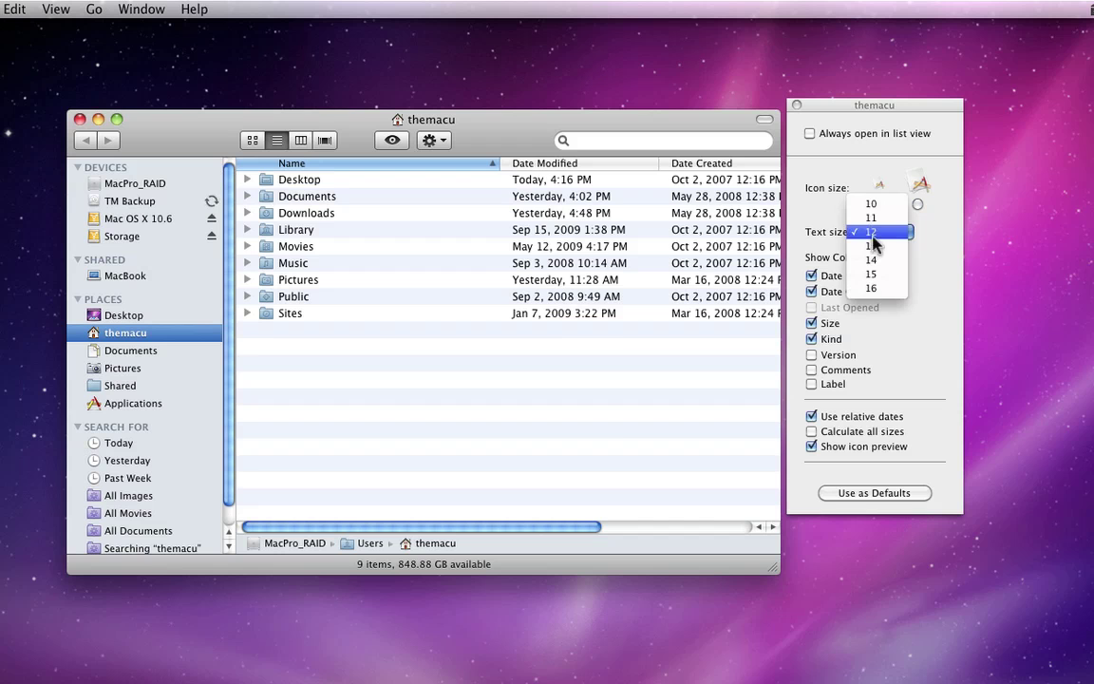
left_click(875, 290)
left_click(918, 204)
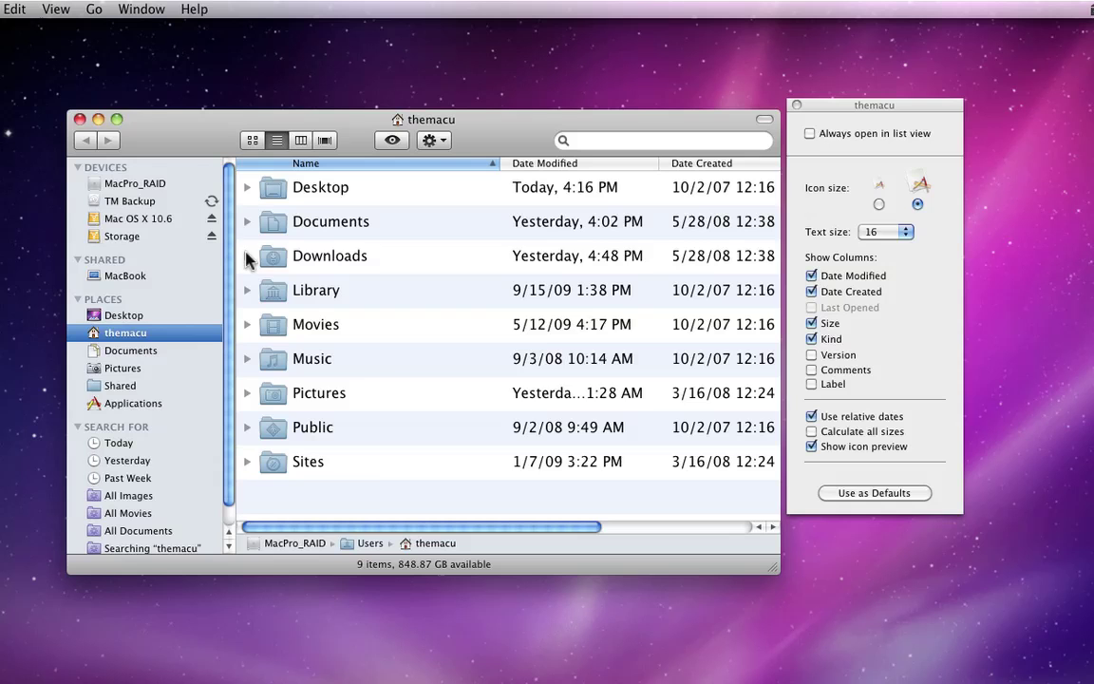
Expand and collapse Documents, then return to 12-point text and small icons
left_click(246, 222)
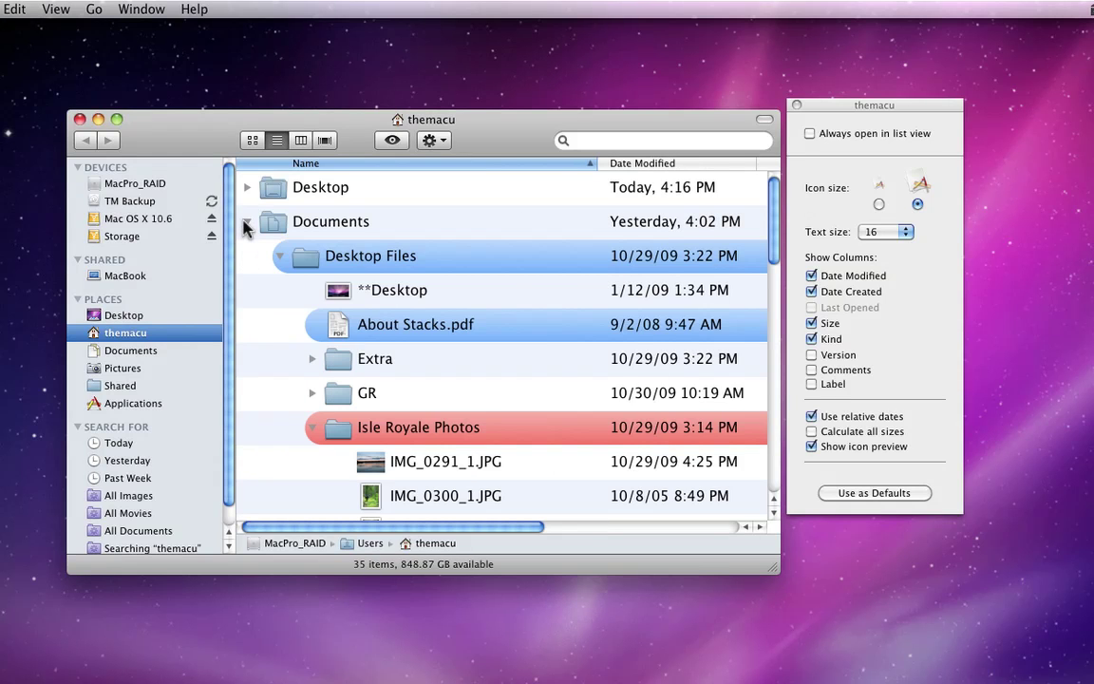
left_click(245, 225)
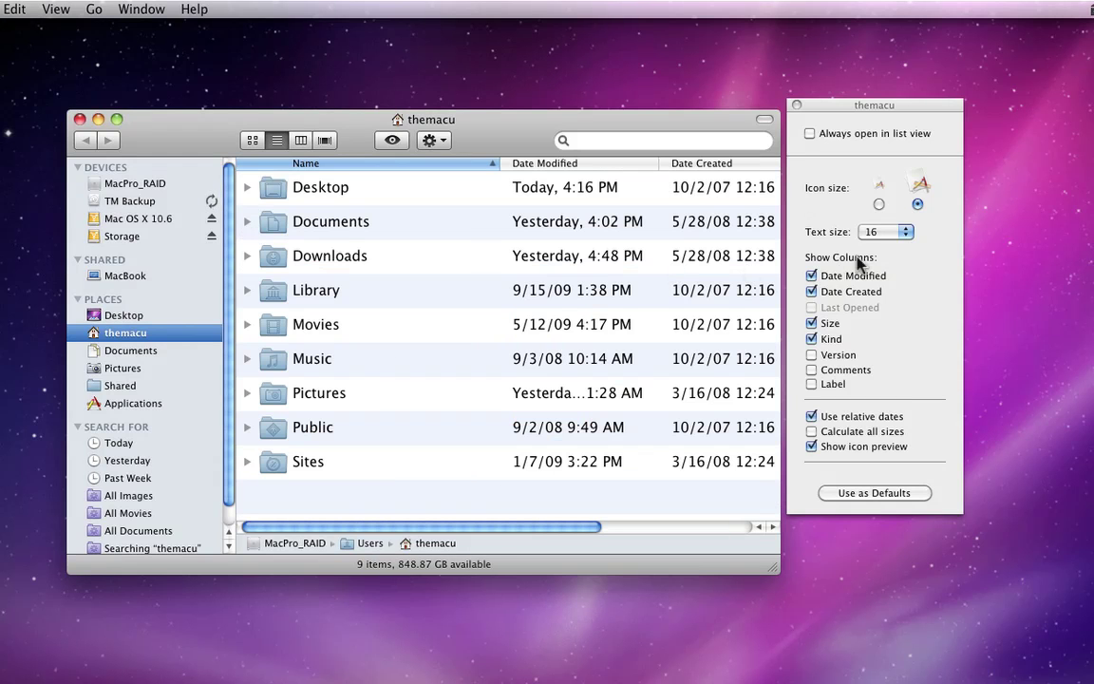
left_click(883, 234)
left_click(872, 175)
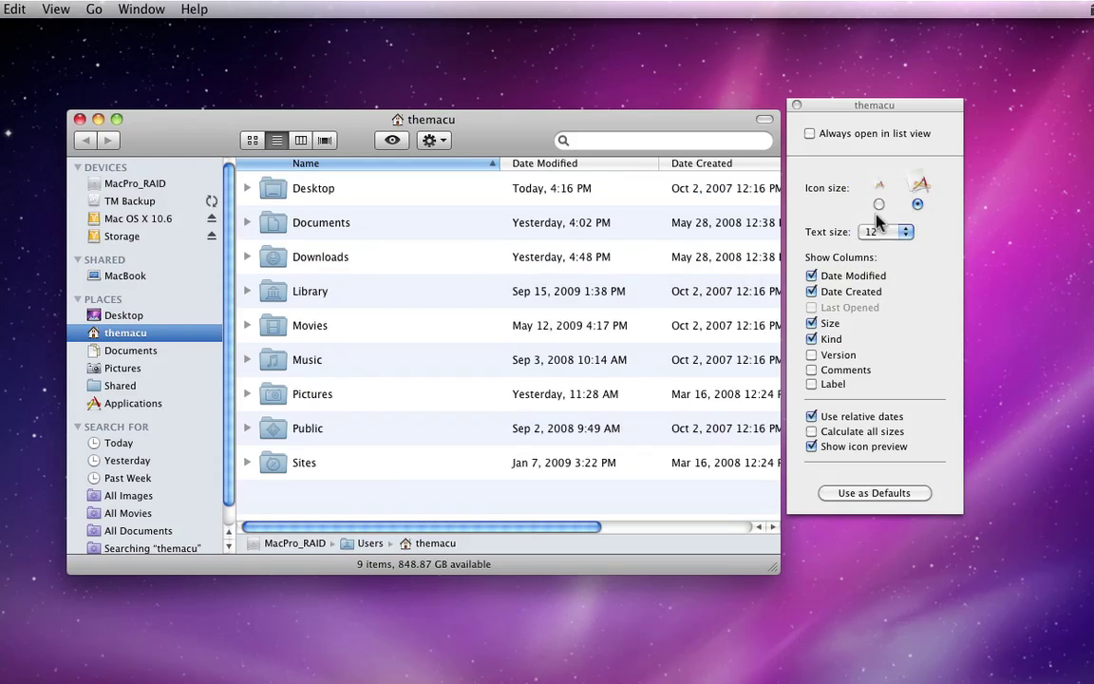
left_click(880, 205)
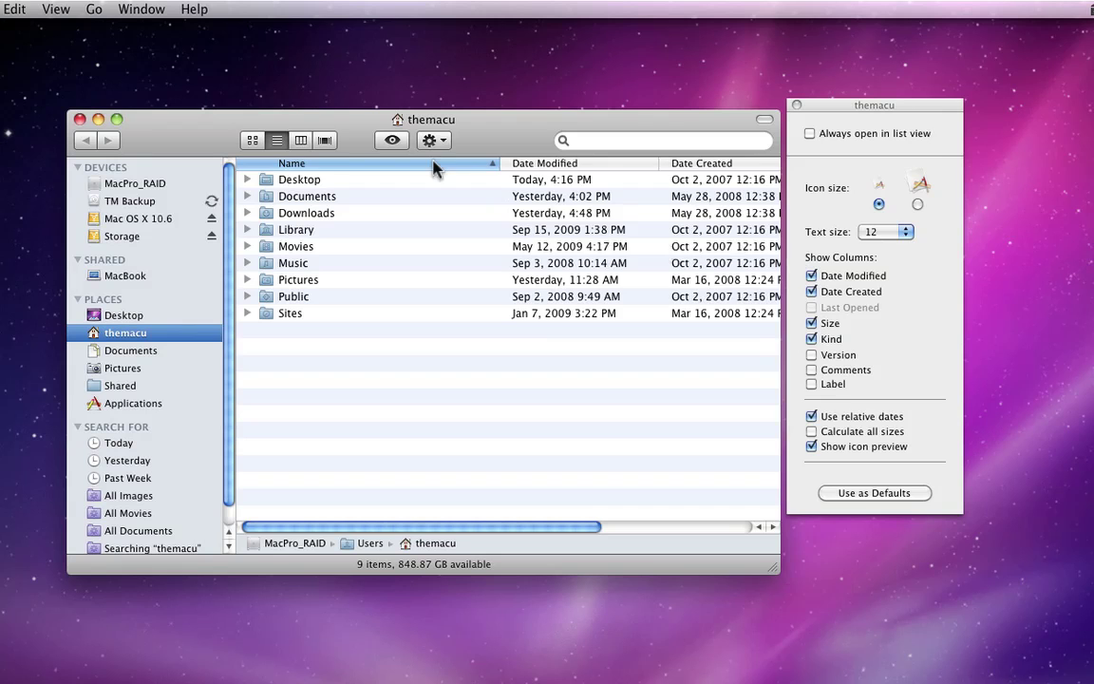
Switch to column view with 16-point text and toggle Show icons off and on twice
left_click(300, 140)
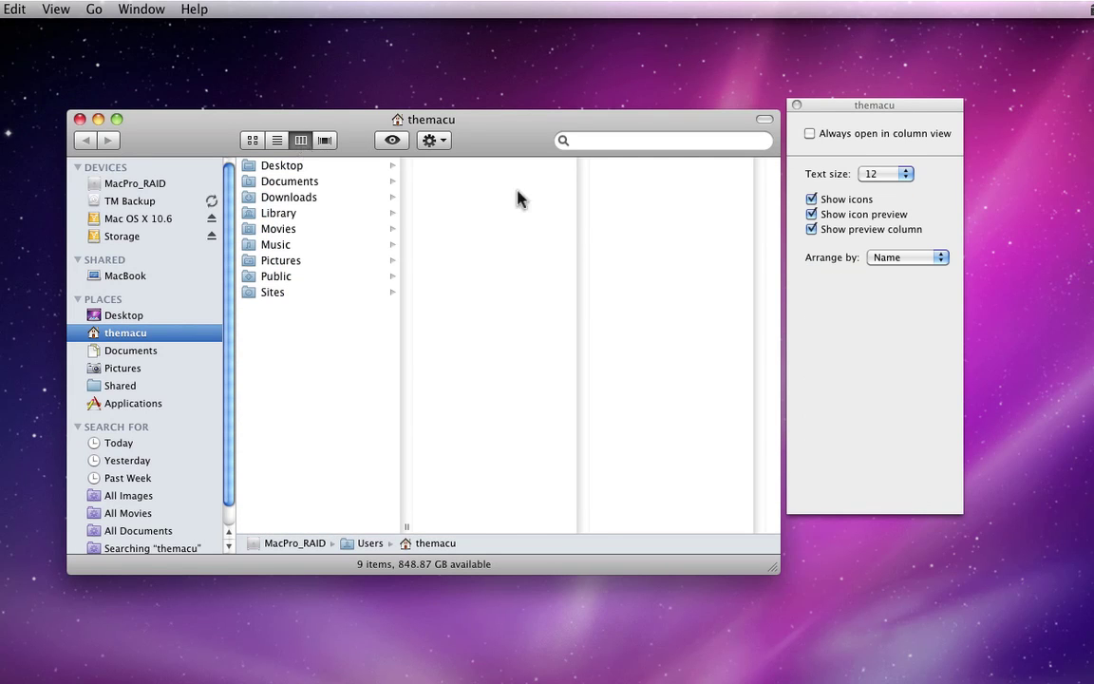
left_click(871, 176)
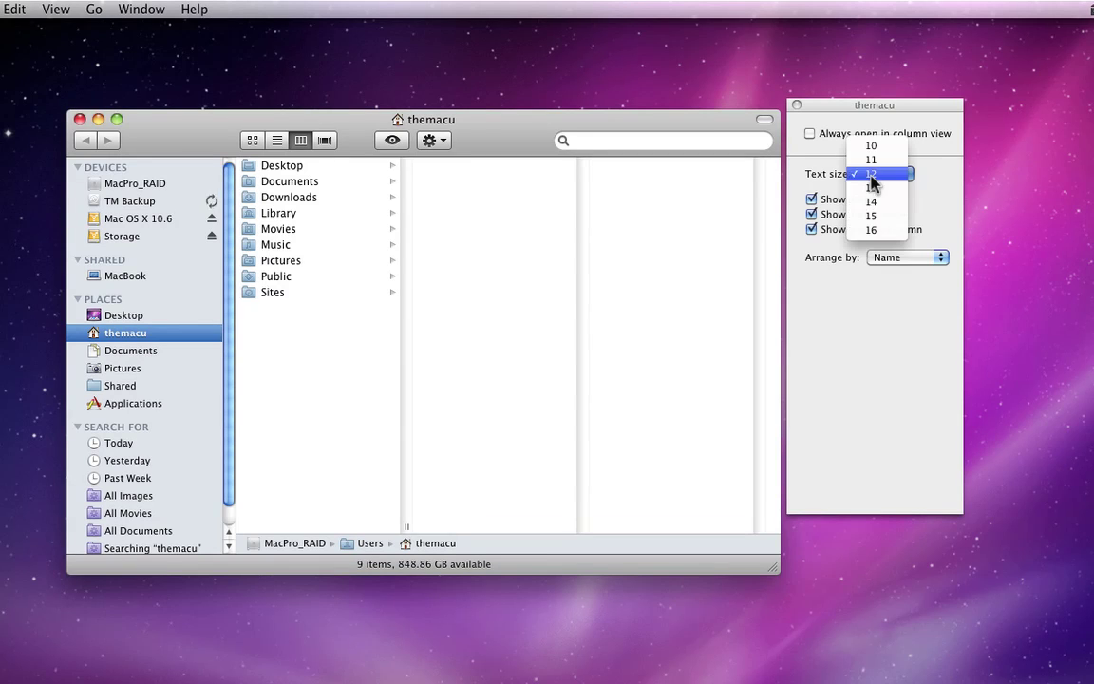
left_click(880, 231)
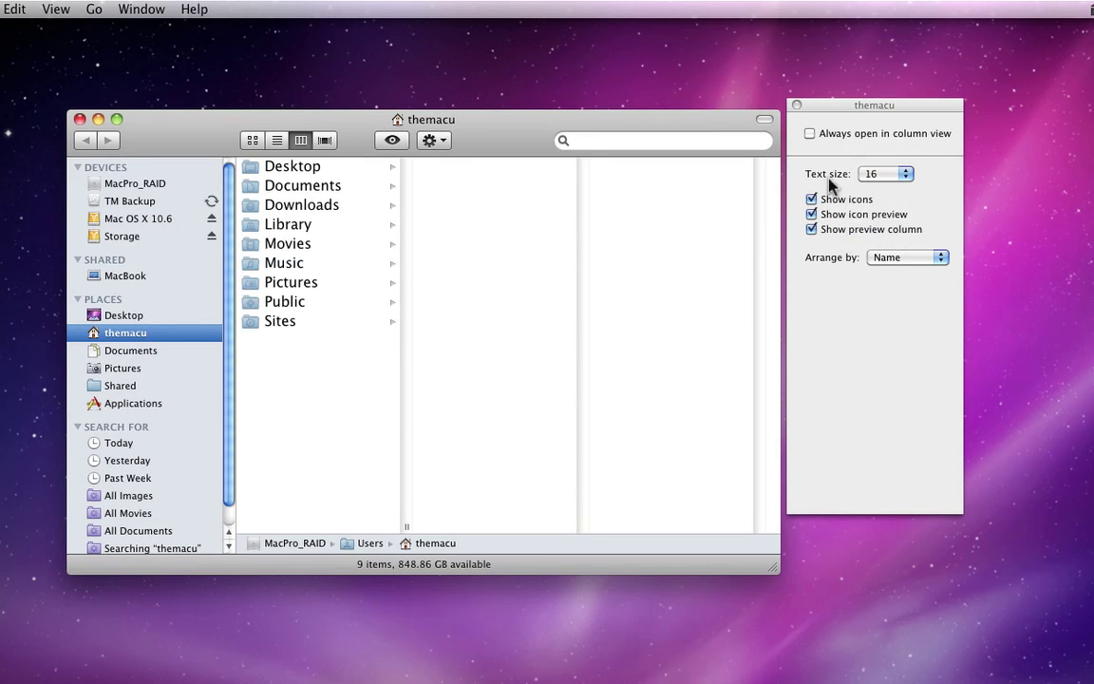
left_click(812, 199)
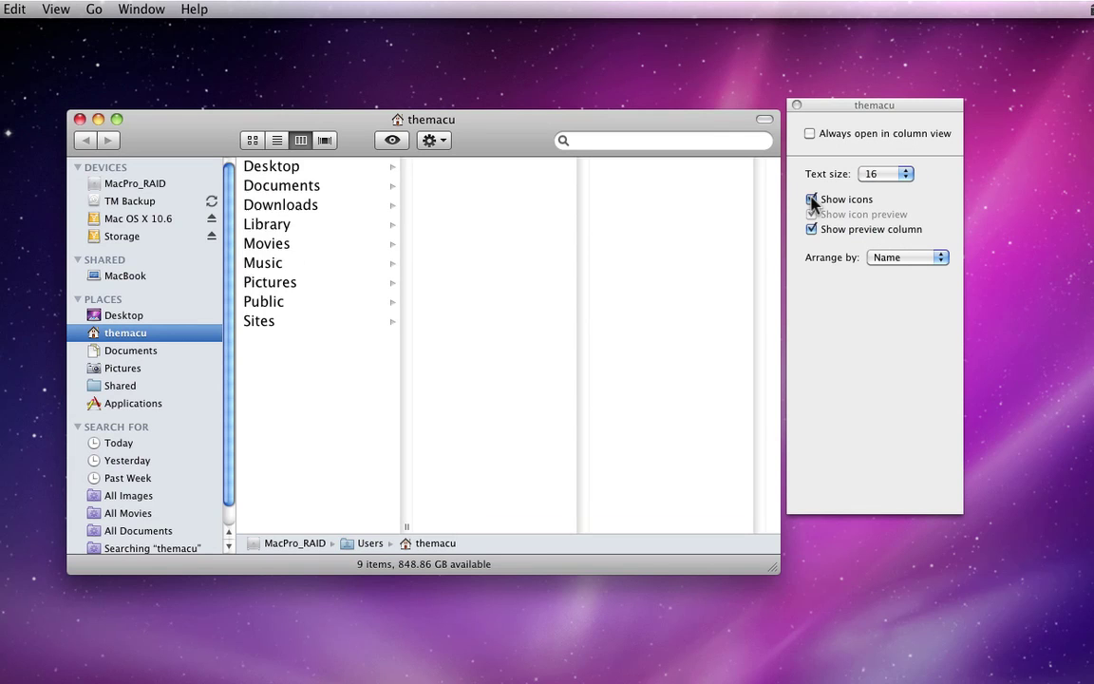
left_click(812, 199)
left_click(812, 199)
left_click(812, 200)
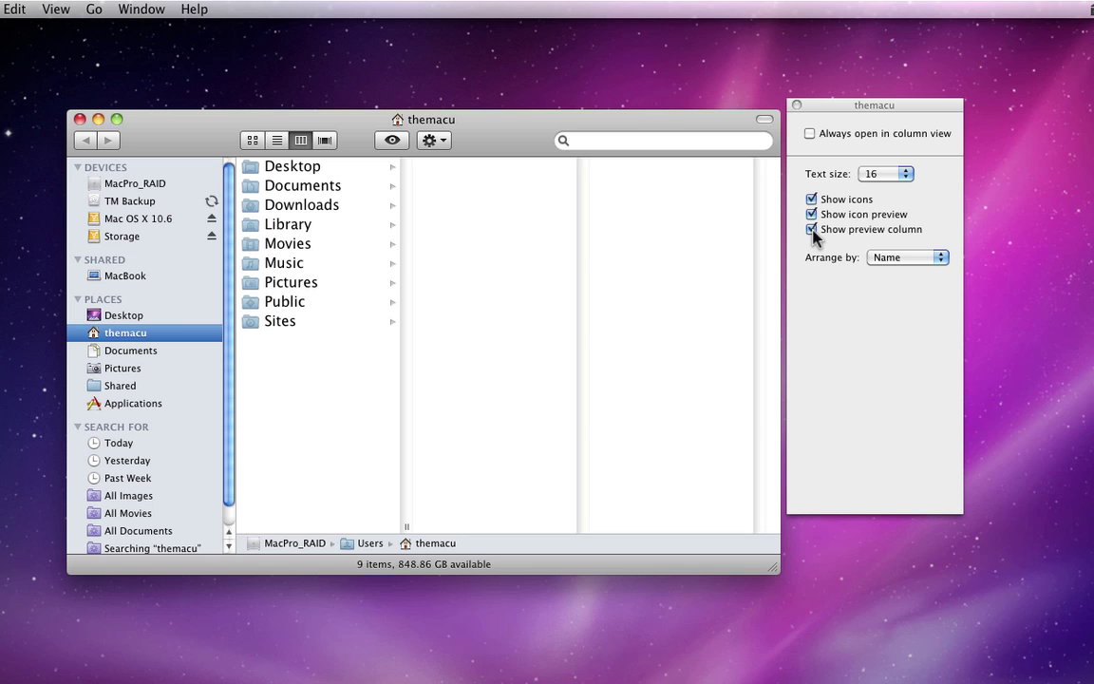
Open Documents > PSDs, select P1010051_1.psd, and toggle the preview column on and off
left_click(812, 230)
left_click(291, 191)
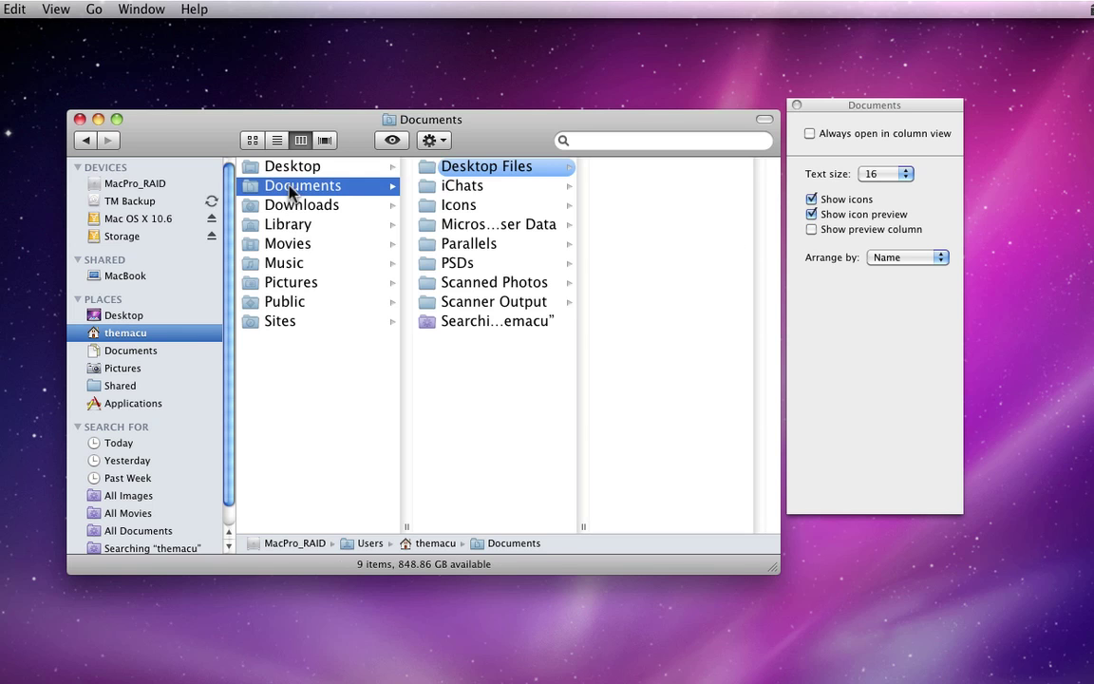
left_click(458, 266)
left_click(674, 225)
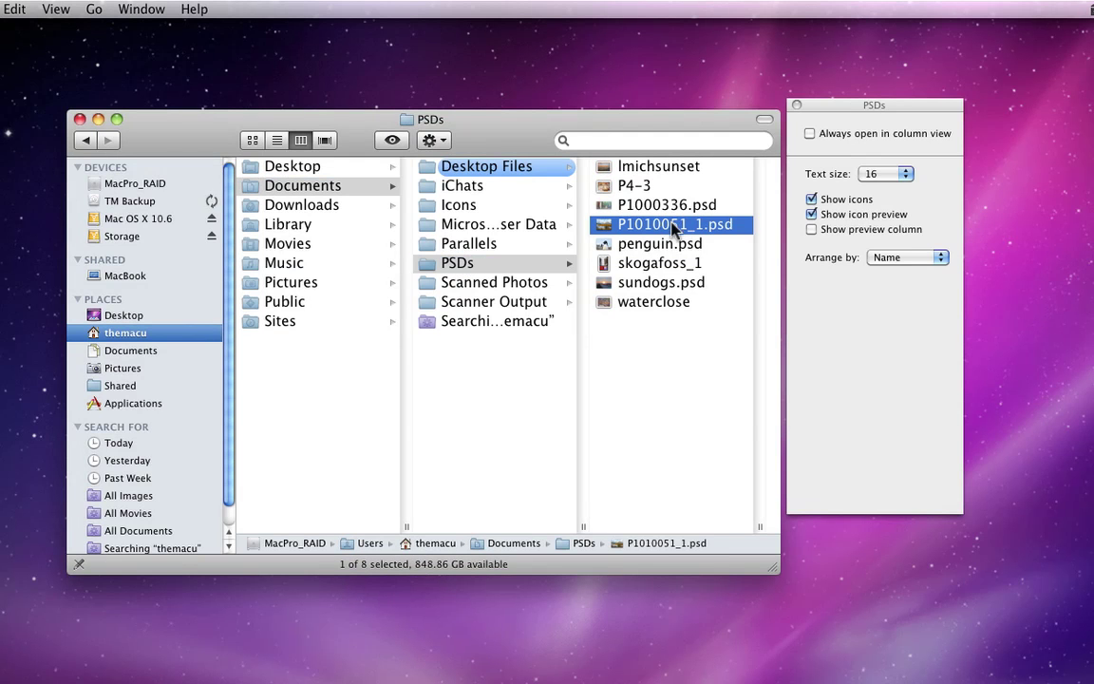
left_click(812, 230)
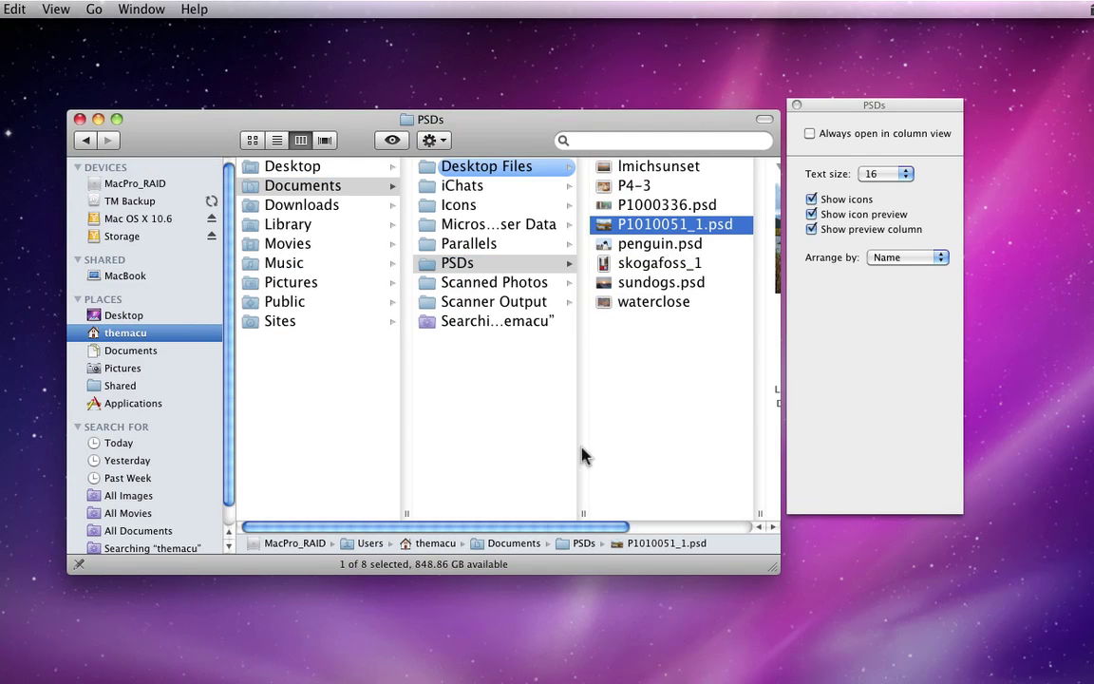
left_click(703, 527)
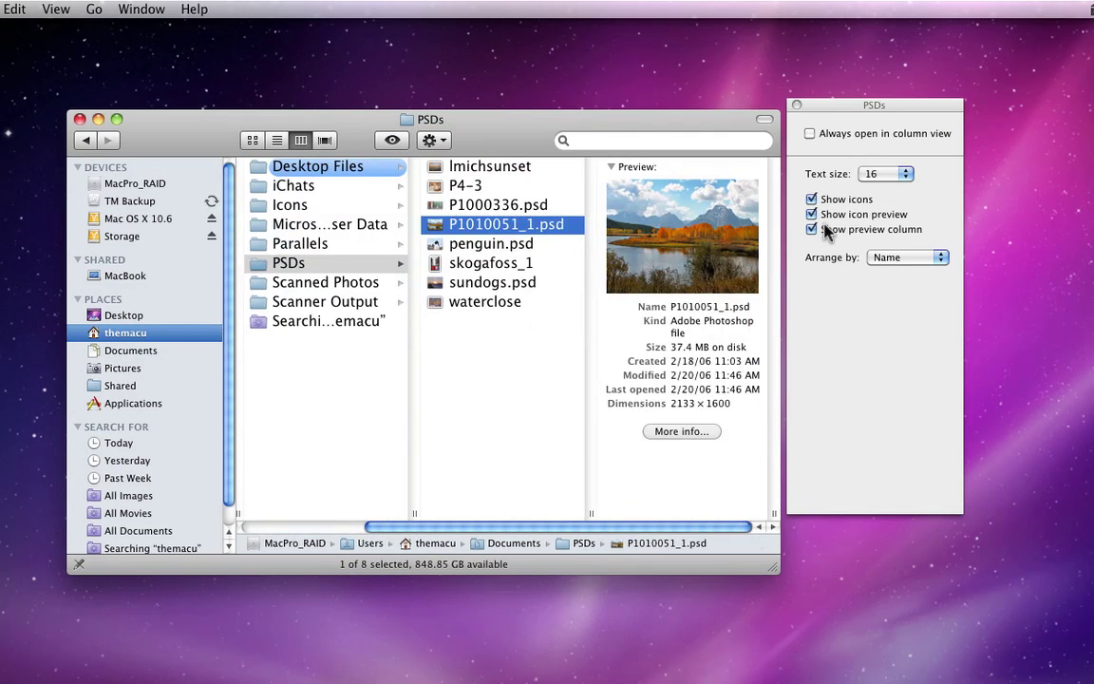
left_click(812, 229)
left_click(812, 230)
left_click(812, 231)
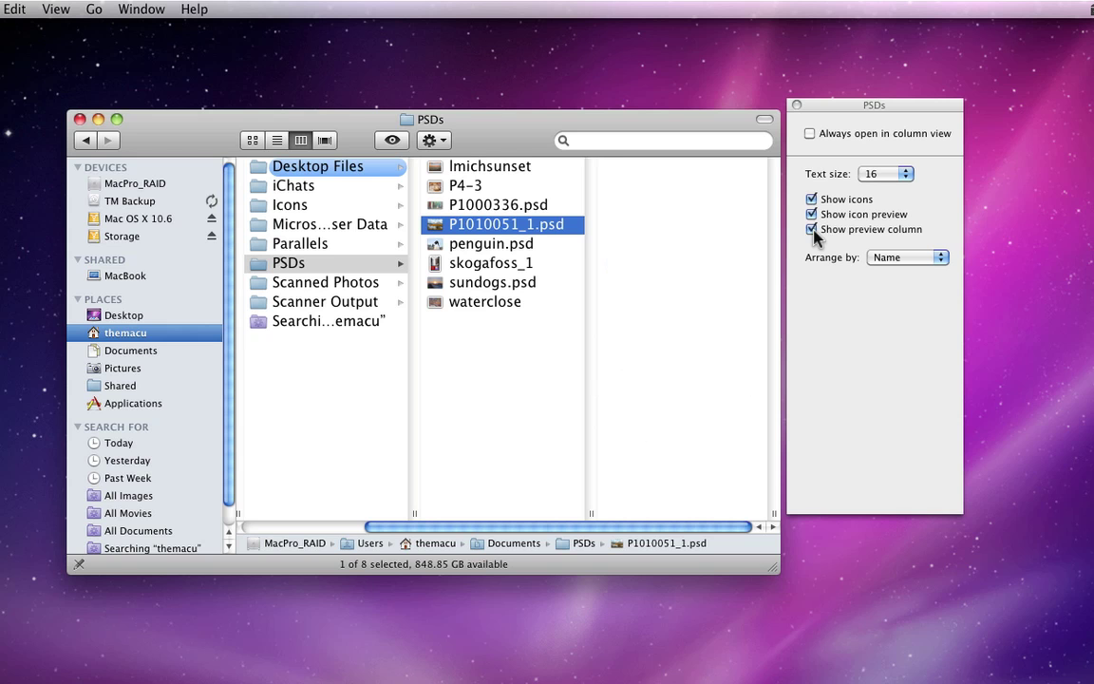
Arrange items by Date Created, then Size, then back to Name
left_click(893, 262)
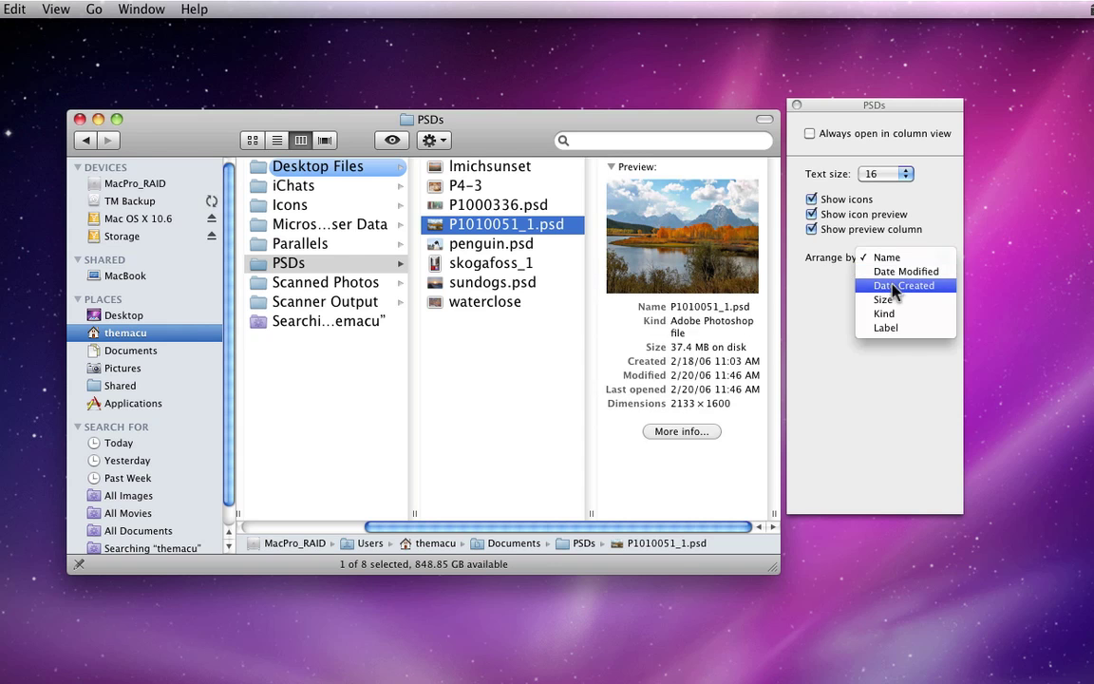
left_click(898, 285)
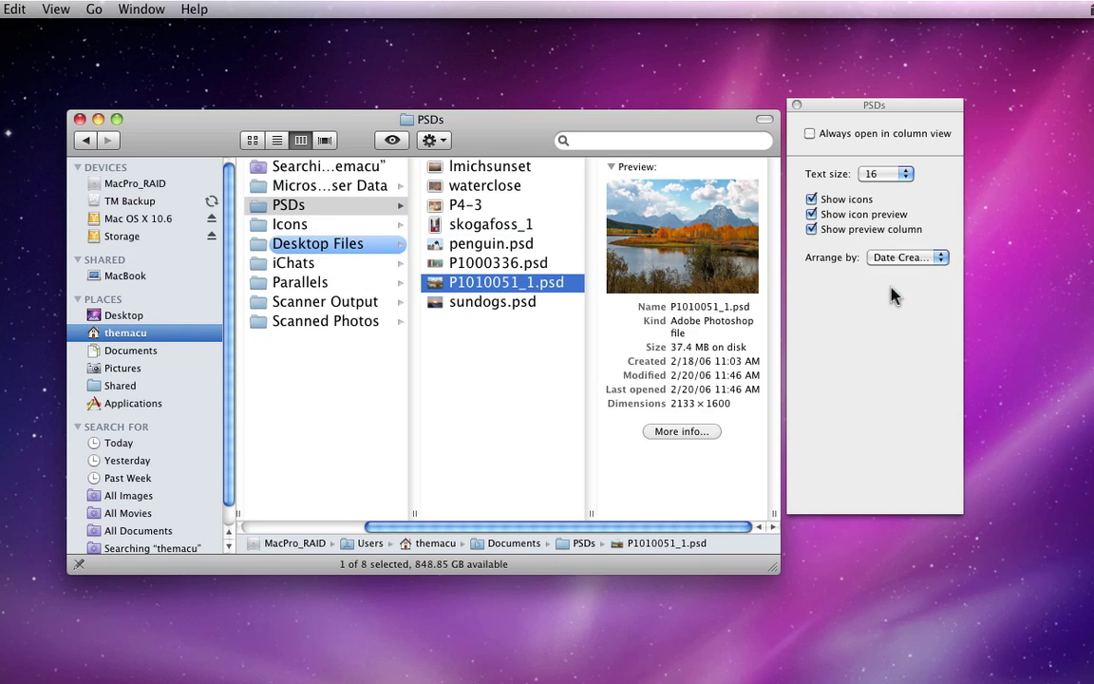
left_click(893, 264)
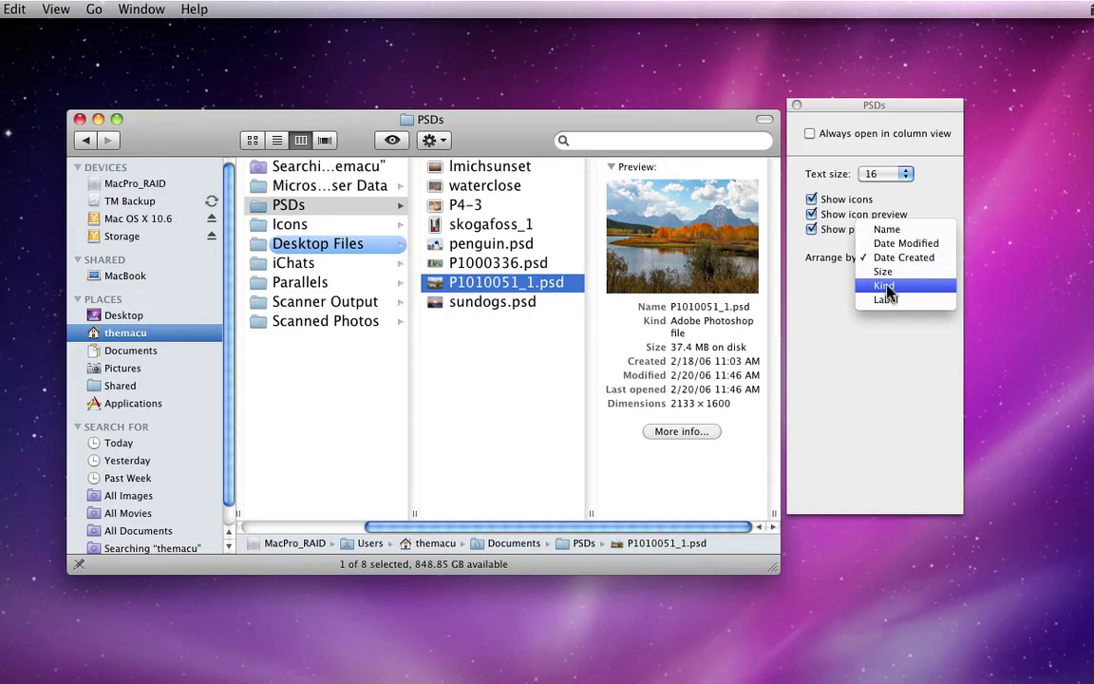
left_click(886, 275)
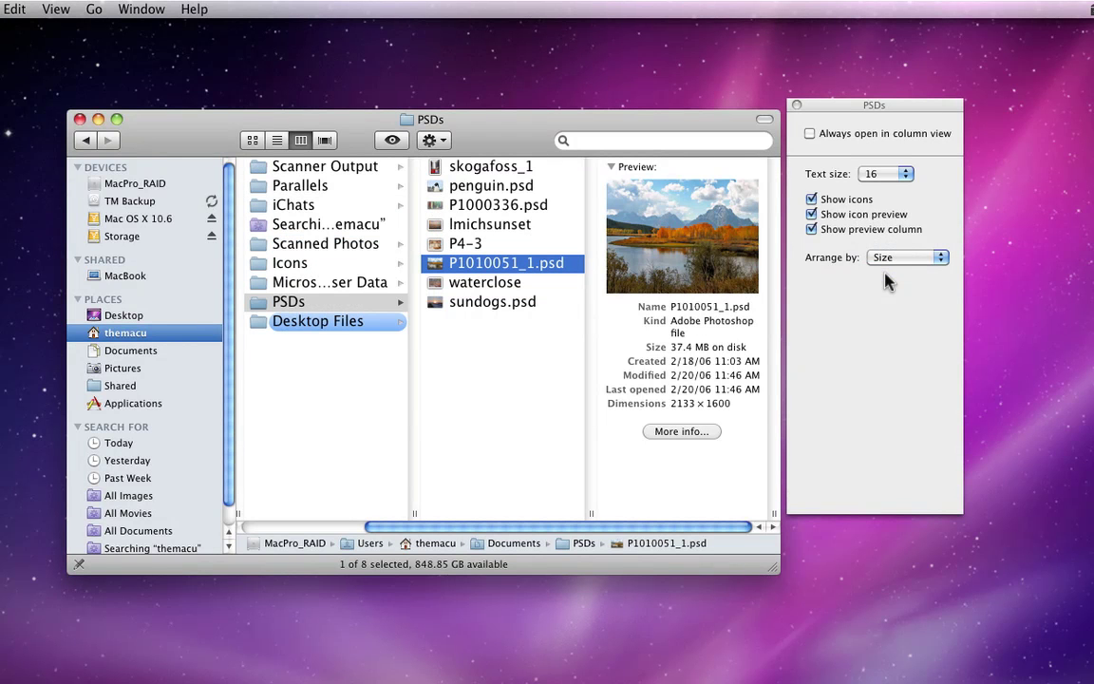
left_click(886, 260)
left_click(873, 216)
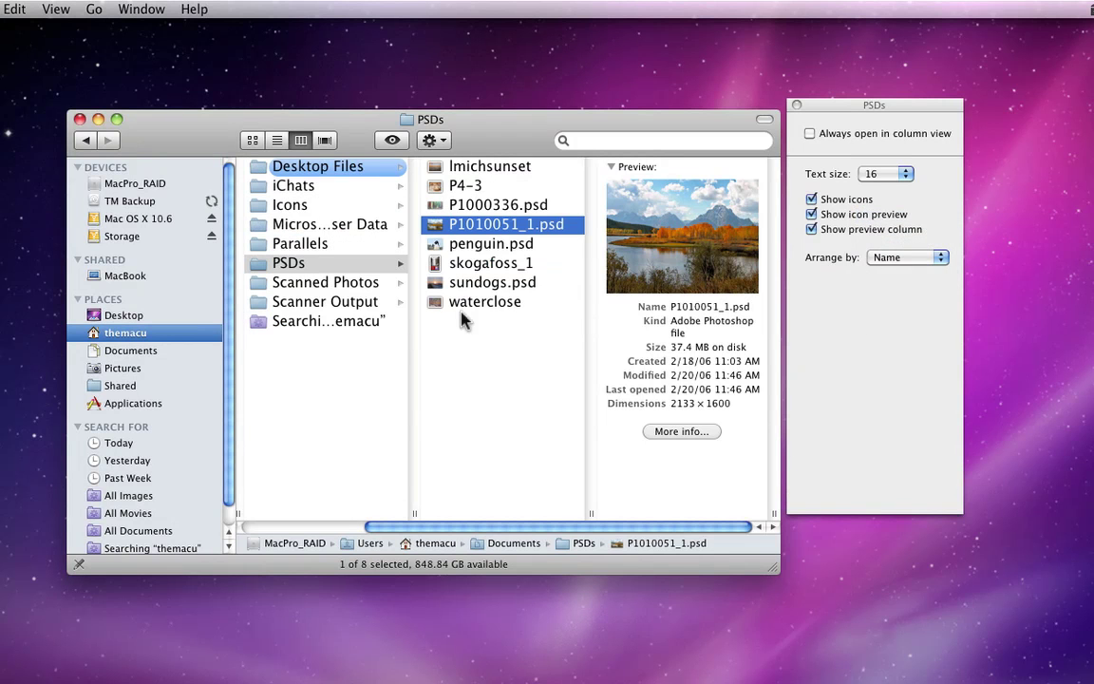
Show the PSDs folder in Cover Flow and lengthen the window to list all eight files
left_click(325, 140)
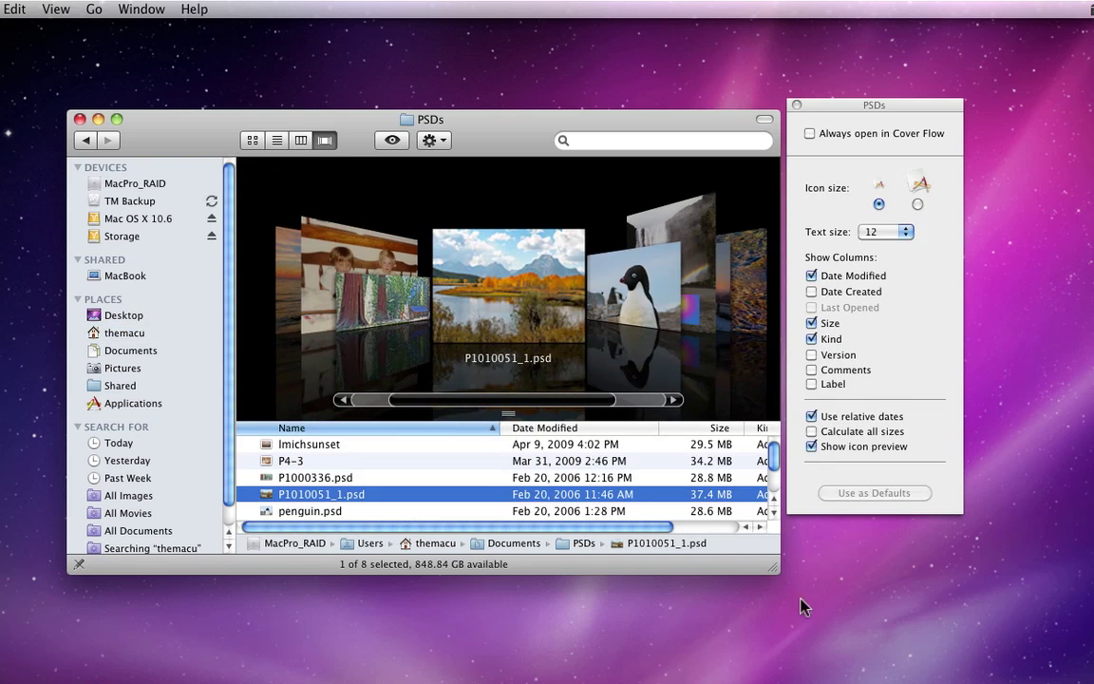
left_click_drag(774, 570, 777, 674)
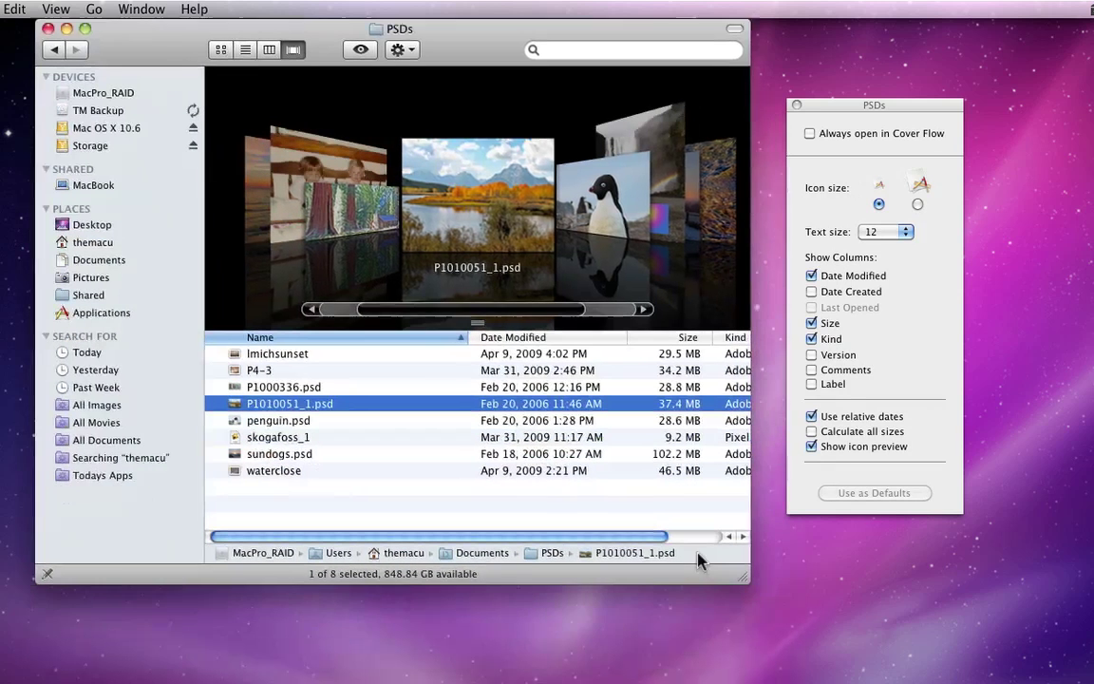